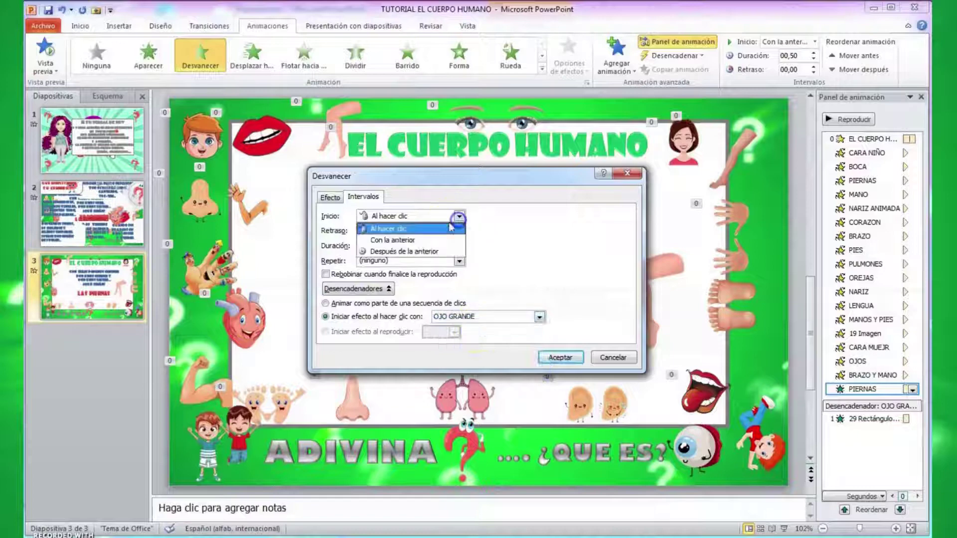
Step: Set the legs picture's Desvanecer entrance, triggered by OJO GRANDE, to start Con la anterior
{"action": "left_click", "coordinate": [414, 232]}
{"action": "left_click", "coordinate": [572, 362]}
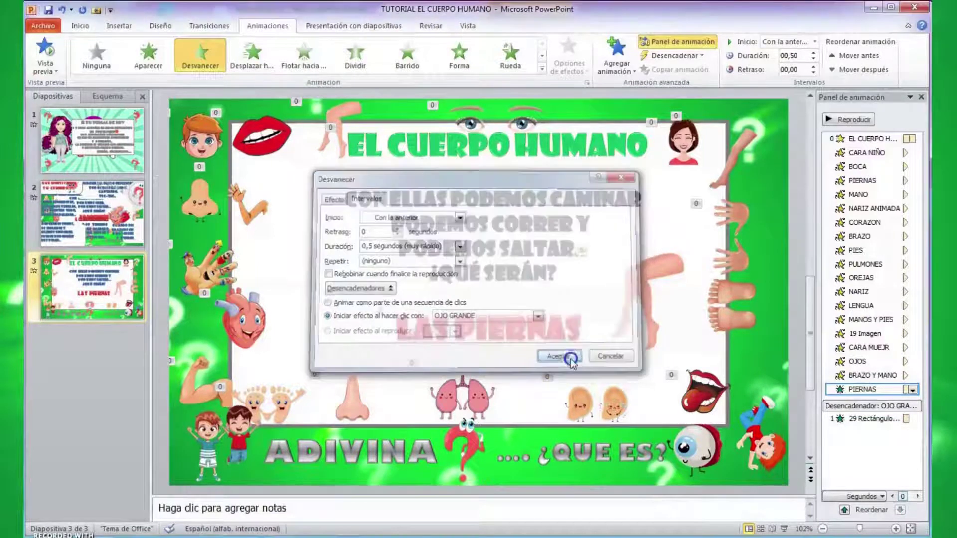
Step: Run slide 3 as a slide show to test the big eye trigger, and return to editing
{"action": "left_click", "coordinate": [784, 528]}
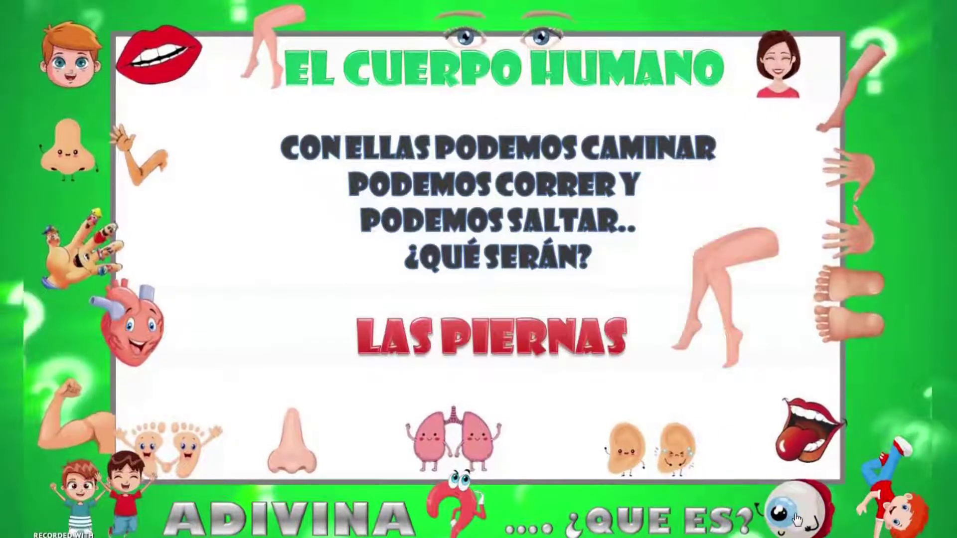
{"action": "left_click", "coordinate": [820, 411]}
{"action": "key", "text": "Escape"}
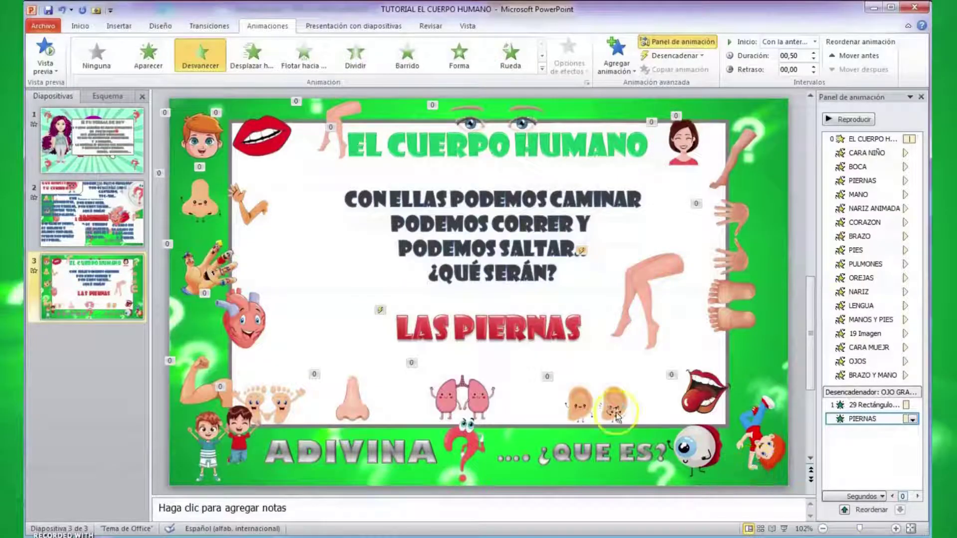
Step: Add a Desvanecer exit animation to the LAS PIERNAS text, the riddle text and the large legs picture together
{"action": "left_click", "coordinate": [526, 332]}
{"action": "left_click", "coordinate": [512, 233], "text": "shift"}
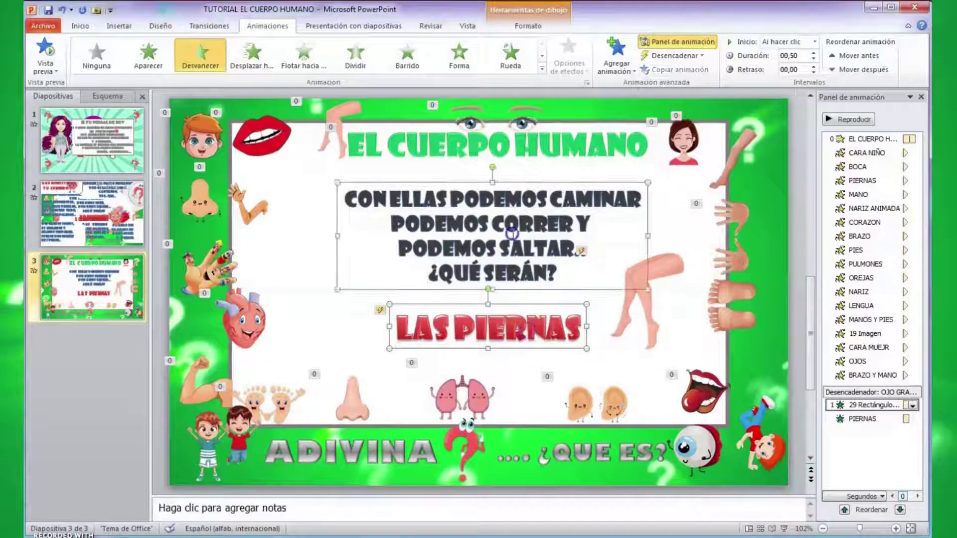
{"action": "left_click", "coordinate": [620, 306], "text": "shift"}
{"action": "left_click", "coordinate": [616, 56]}
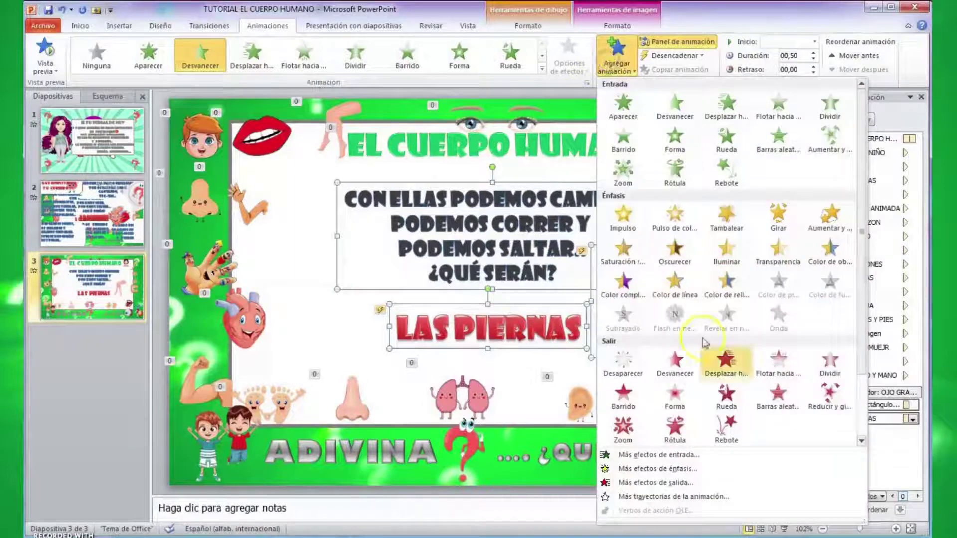
{"action": "left_click", "coordinate": [675, 363]}
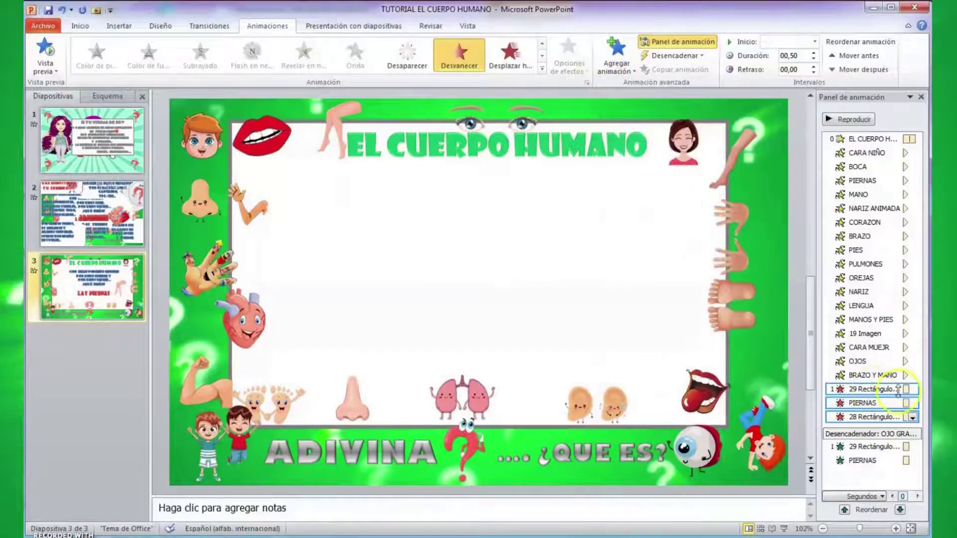
Step: Set the LAS PIERNAS text's exit effect to be triggered by clicking the INTERROGANTE object
{"action": "left_click", "coordinate": [895, 389]}
{"action": "left_click", "coordinate": [912, 389]}
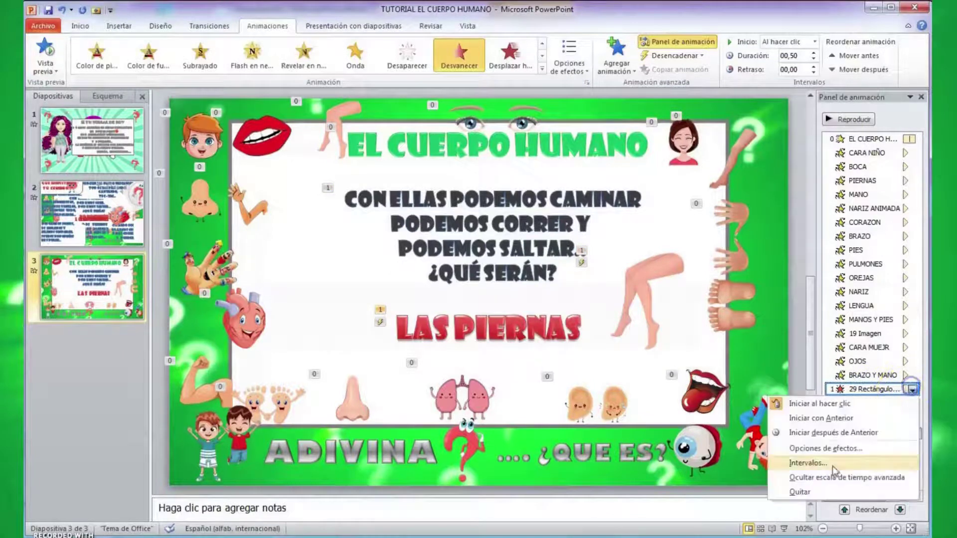
{"action": "left_click", "coordinate": [832, 464]}
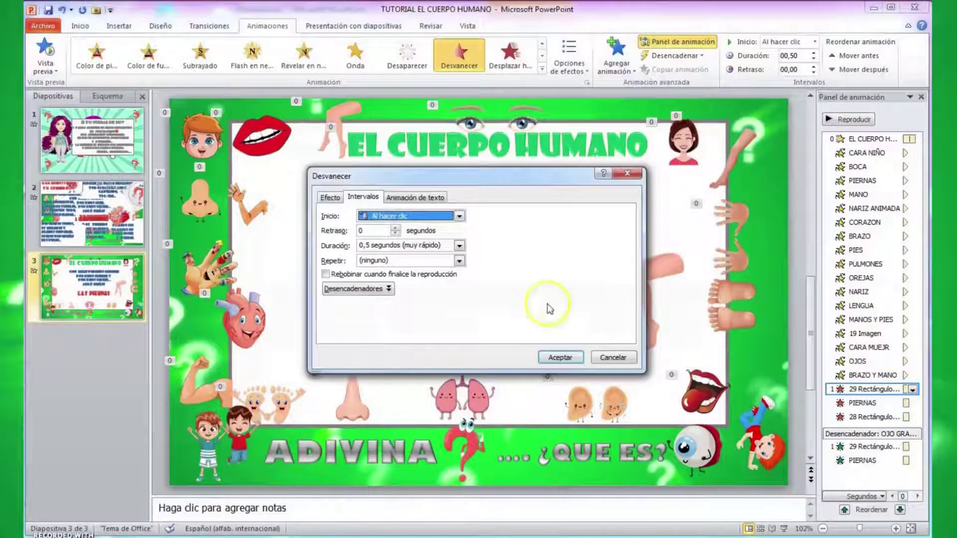
{"action": "left_click", "coordinate": [339, 289]}
{"action": "left_click", "coordinate": [325, 317]}
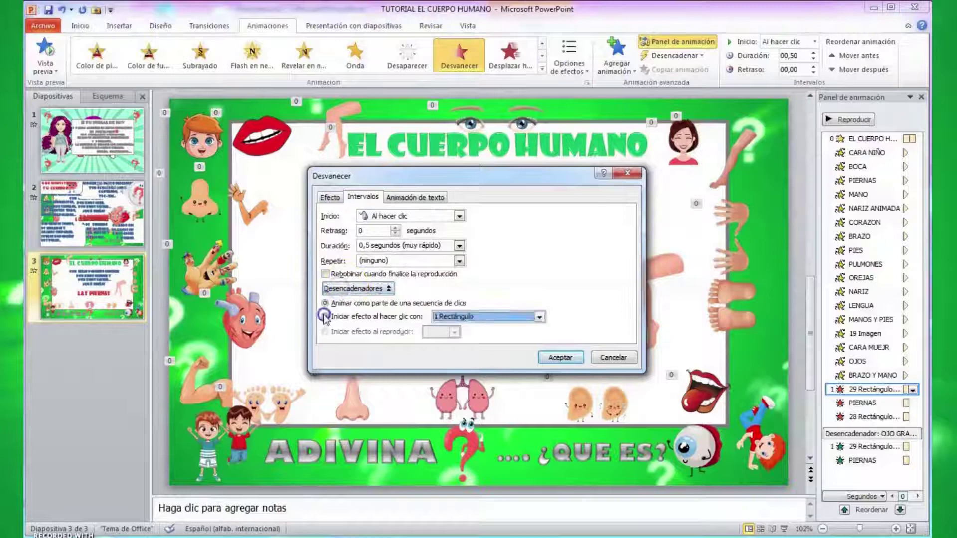
{"action": "left_click", "coordinate": [539, 317]}
{"action": "left_click", "coordinate": [540, 368]}
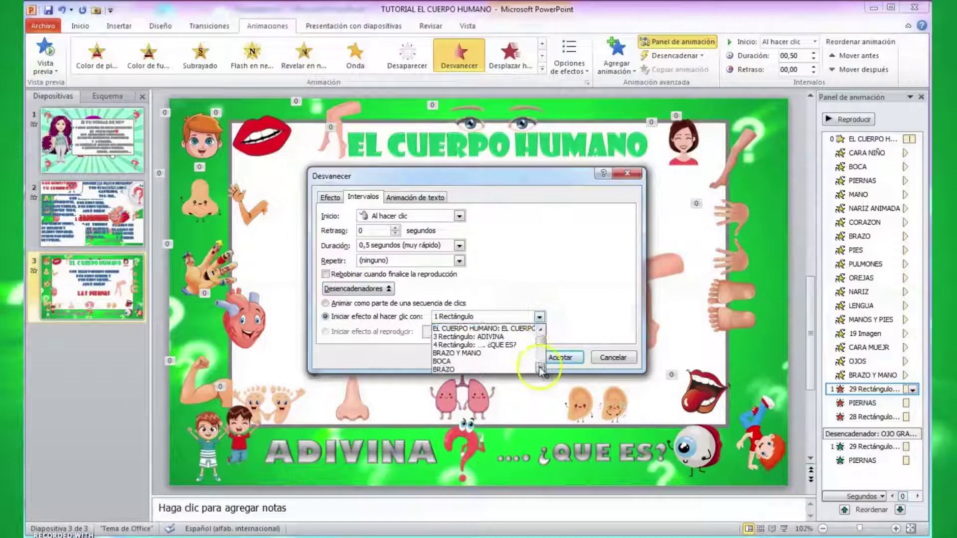
{"action": "left_click", "coordinate": [540, 369]}
{"action": "left_click", "coordinate": [540, 368]}
{"action": "left_click", "coordinate": [540, 368]}
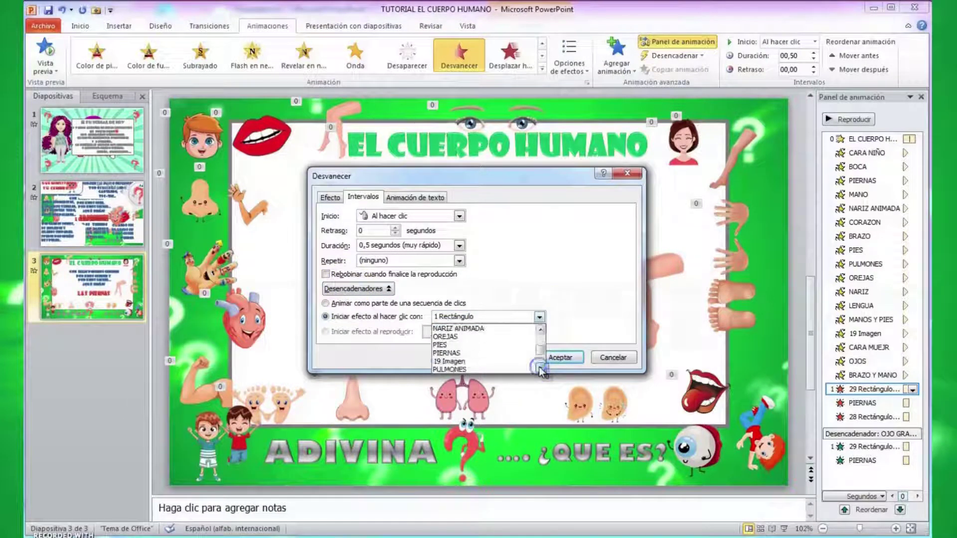
{"action": "left_click", "coordinate": [540, 368]}
{"action": "left_click", "coordinate": [540, 368]}
{"action": "left_click", "coordinate": [540, 368]}
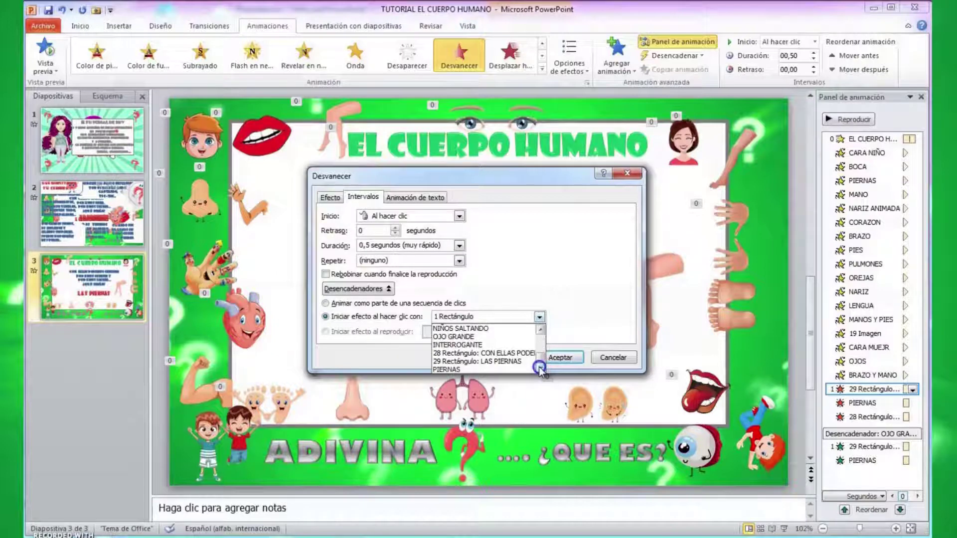
{"action": "left_click", "coordinate": [474, 348]}
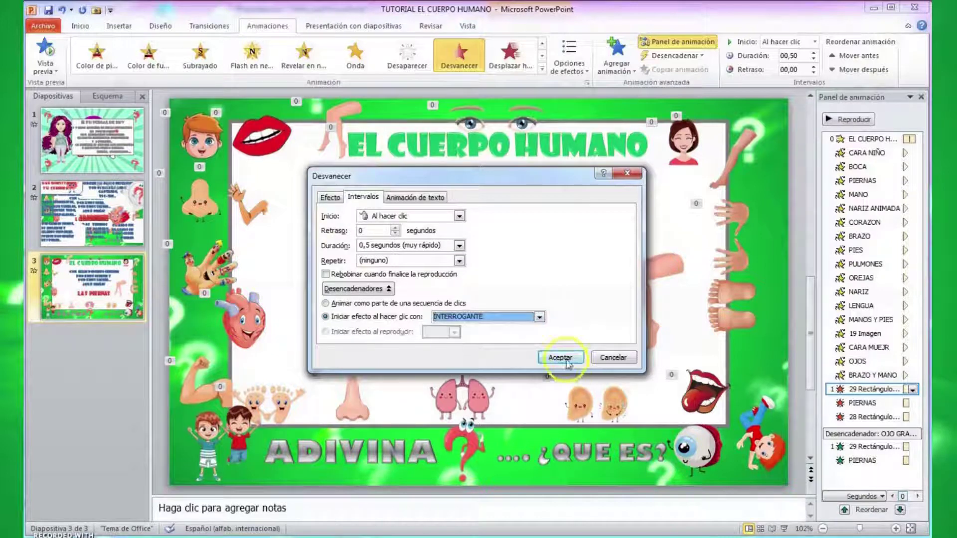
{"action": "left_click", "coordinate": [566, 363]}
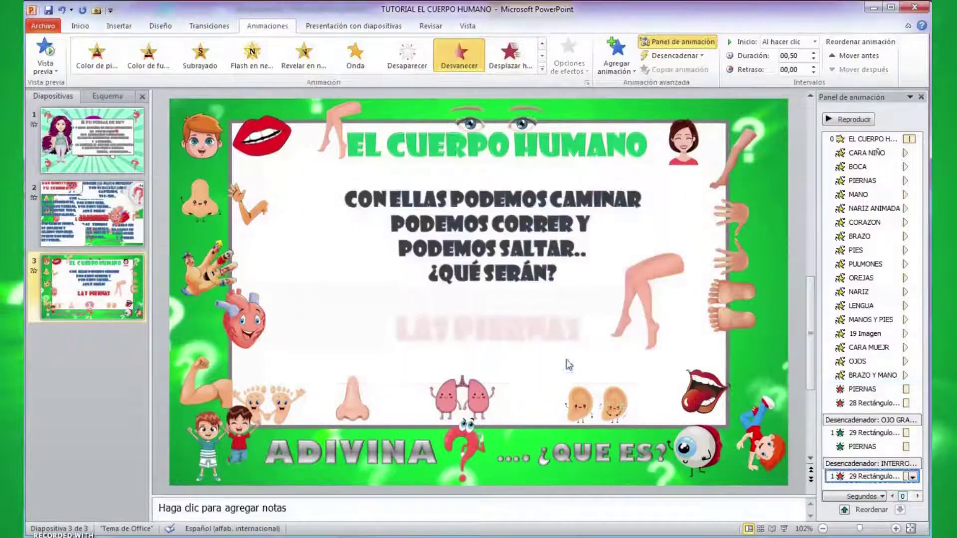
Step: Set the legs picture's exit effect to be triggered by clicking INTERROGANTE and to start Con la anterior
{"action": "left_click", "coordinate": [895, 389]}
{"action": "left_click", "coordinate": [912, 389]}
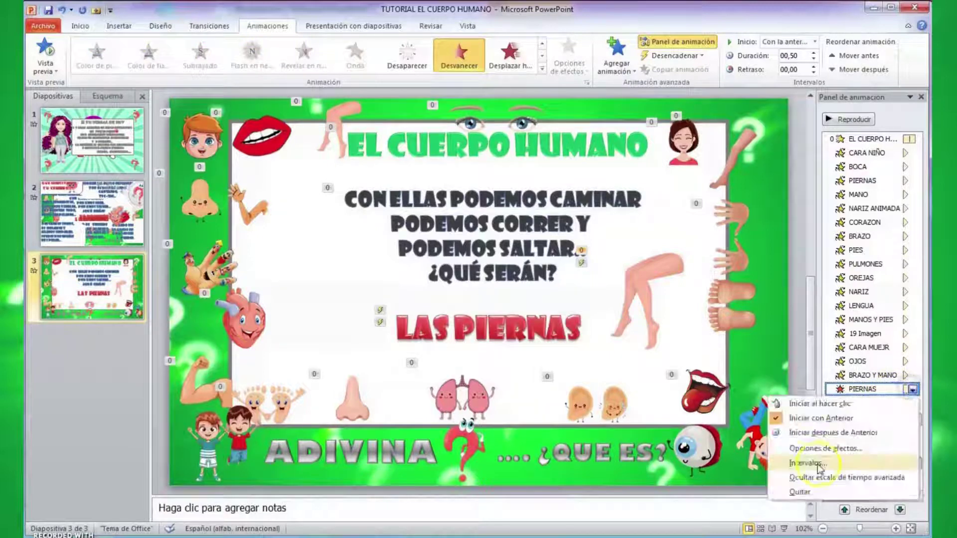
{"action": "left_click", "coordinate": [842, 459]}
{"action": "left_click", "coordinate": [371, 289]}
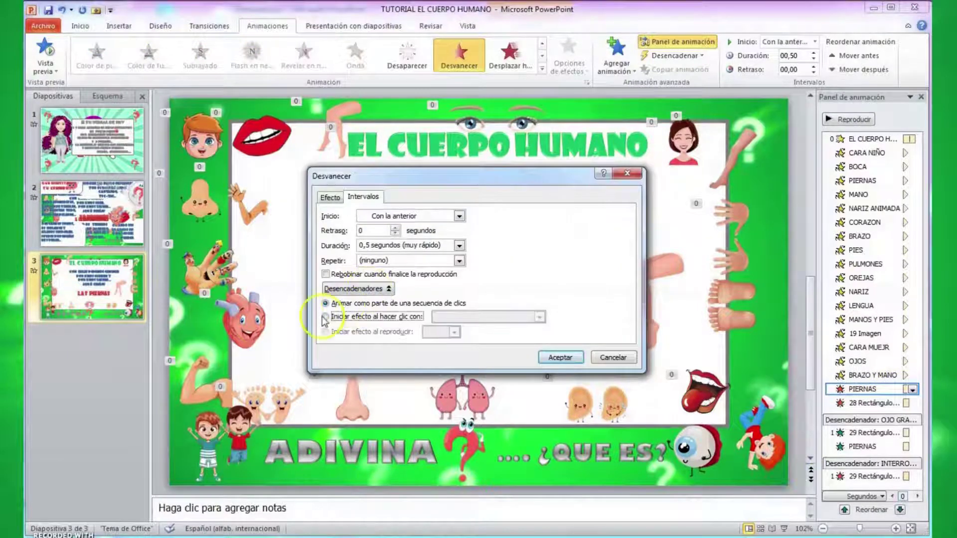
{"action": "left_click", "coordinate": [336, 317]}
{"action": "left_click", "coordinate": [540, 317]}
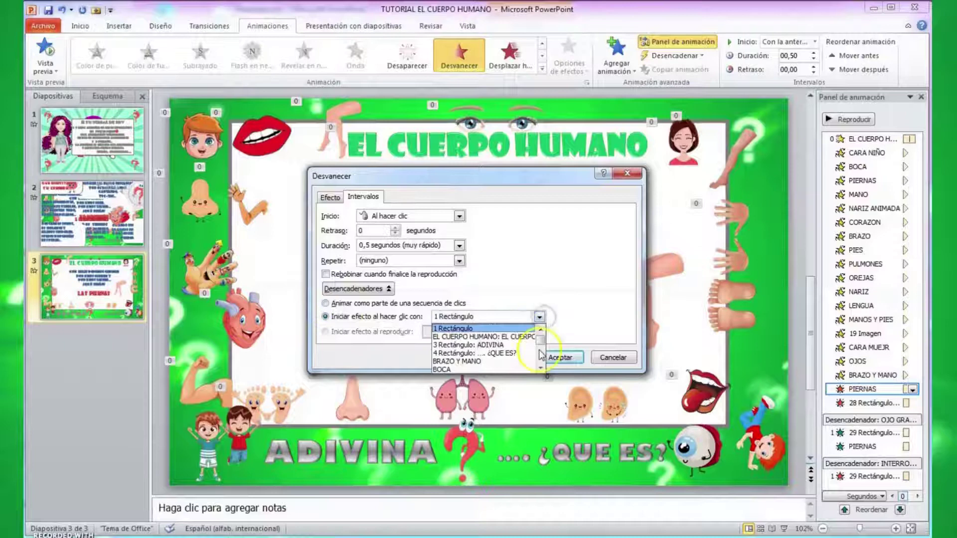
{"action": "left_click", "coordinate": [540, 368]}
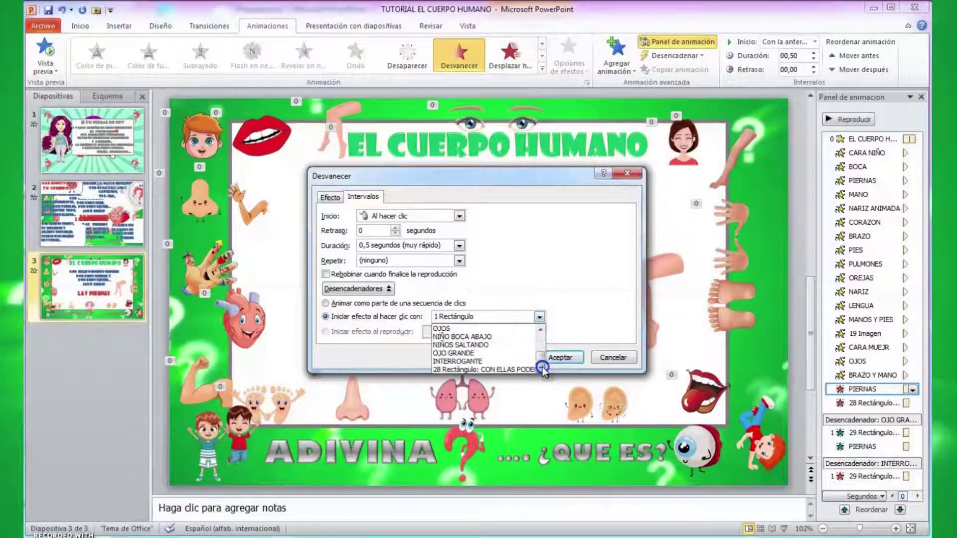
{"action": "left_click", "coordinate": [502, 344]}
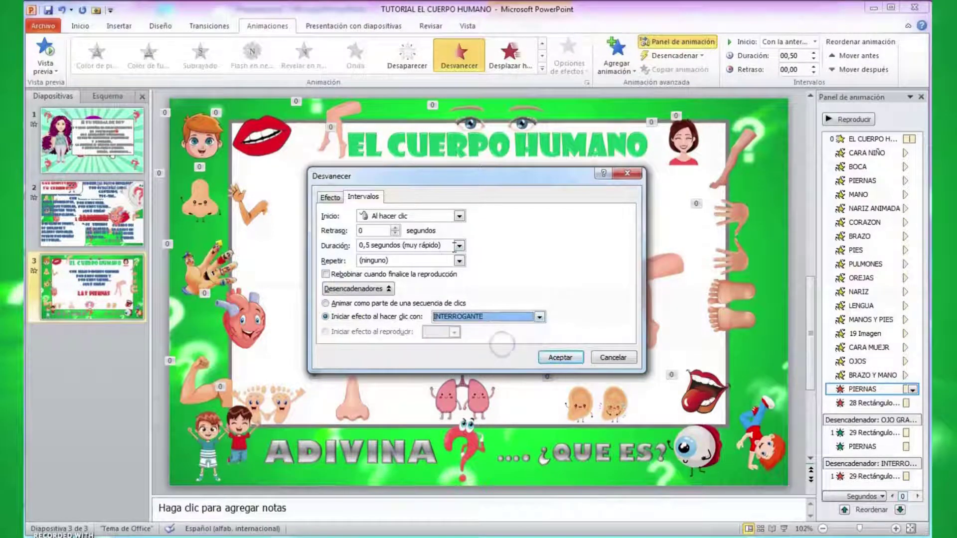
{"action": "left_click_drag", "start_coordinate": [443, 215], "coordinate": [428, 245]}
{"action": "left_click", "coordinate": [409, 240]}
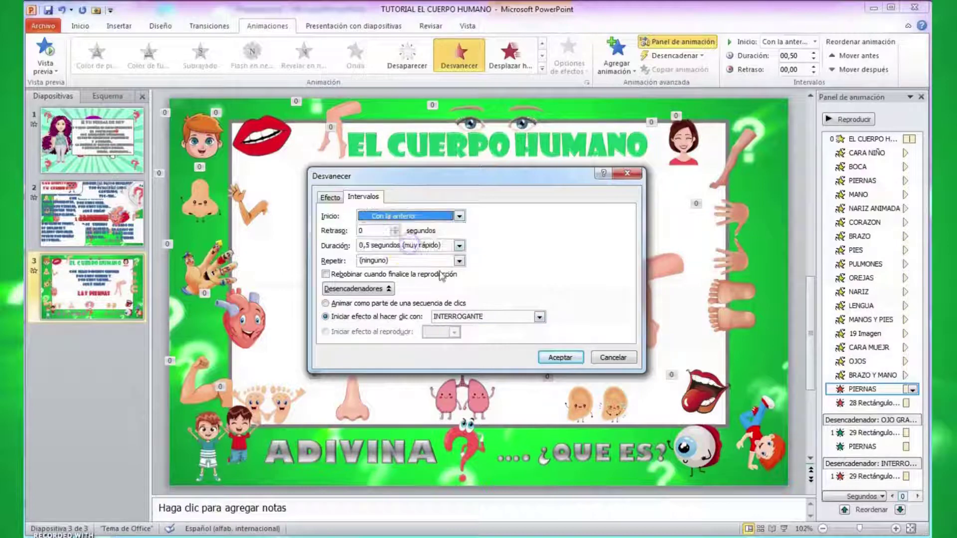
{"action": "left_click", "coordinate": [561, 357]}
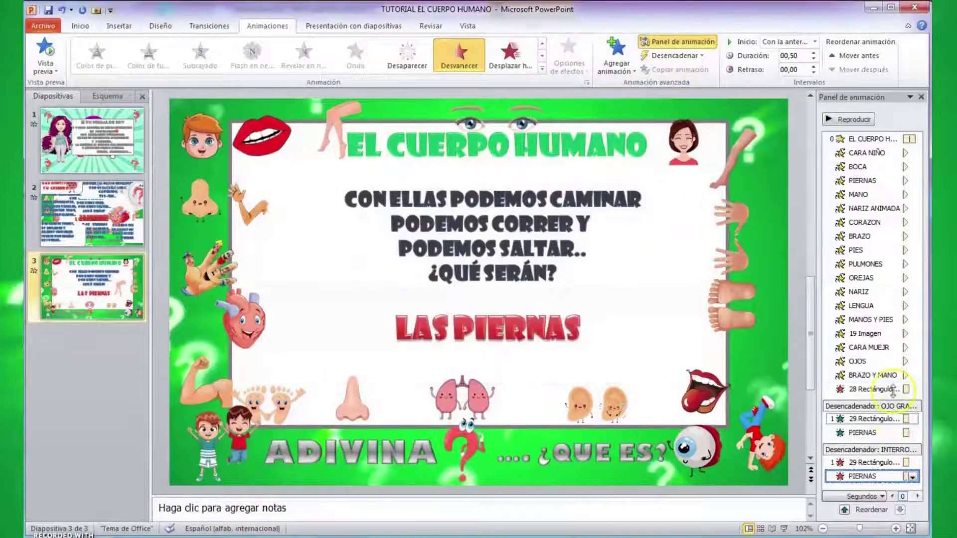
Step: Set the riddle text's exit effect to be triggered by clicking INTERROGANTE and to start Con la anterior
{"action": "left_click", "coordinate": [913, 390]}
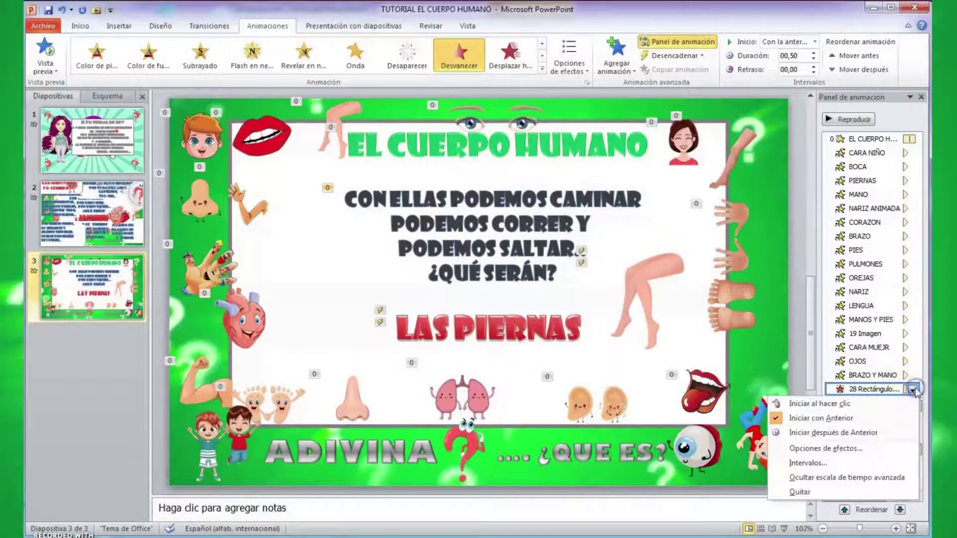
{"action": "left_click", "coordinate": [827, 455]}
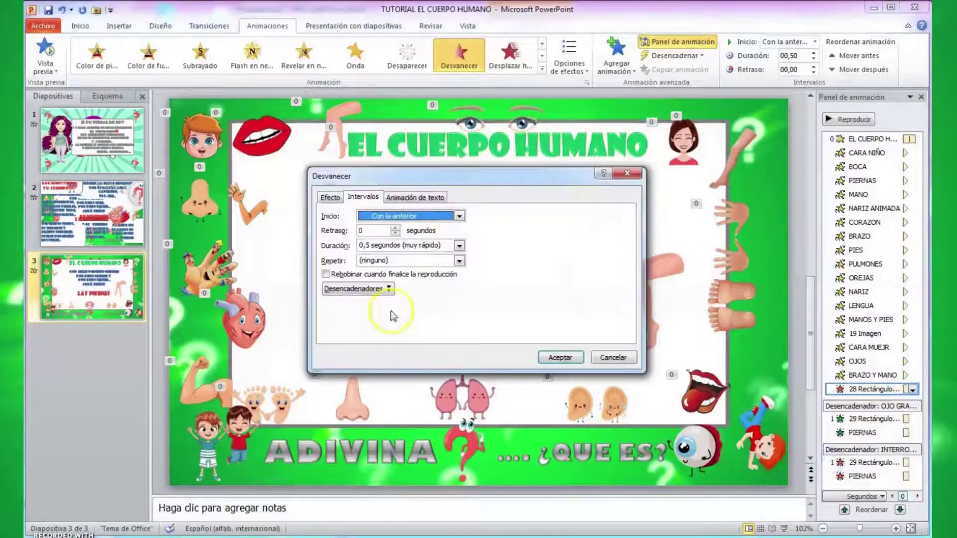
{"action": "left_click", "coordinate": [377, 290]}
{"action": "left_click", "coordinate": [325, 317]}
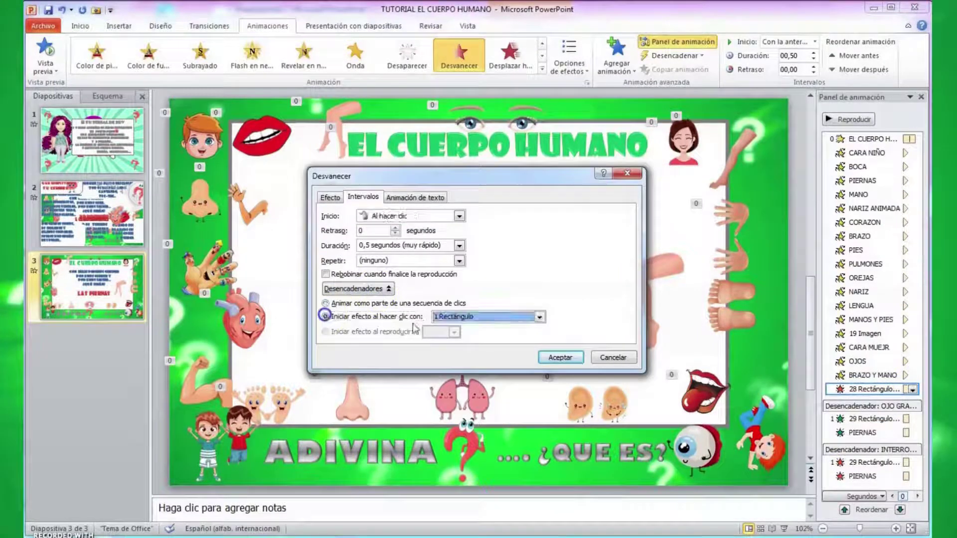
{"action": "left_click", "coordinate": [538, 316]}
{"action": "left_click", "coordinate": [540, 368]}
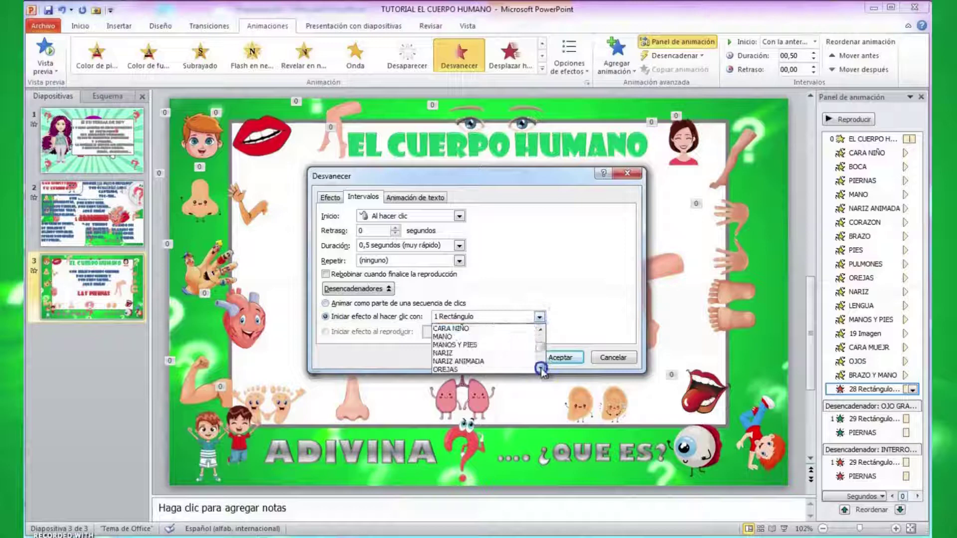
{"action": "left_click", "coordinate": [481, 344]}
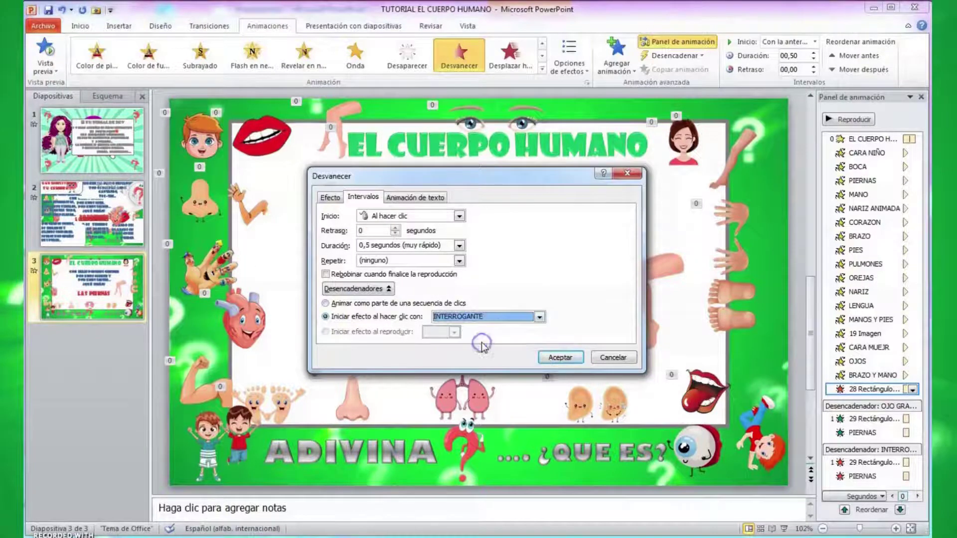
{"action": "left_click", "coordinate": [459, 215]}
{"action": "left_click", "coordinate": [414, 240]}
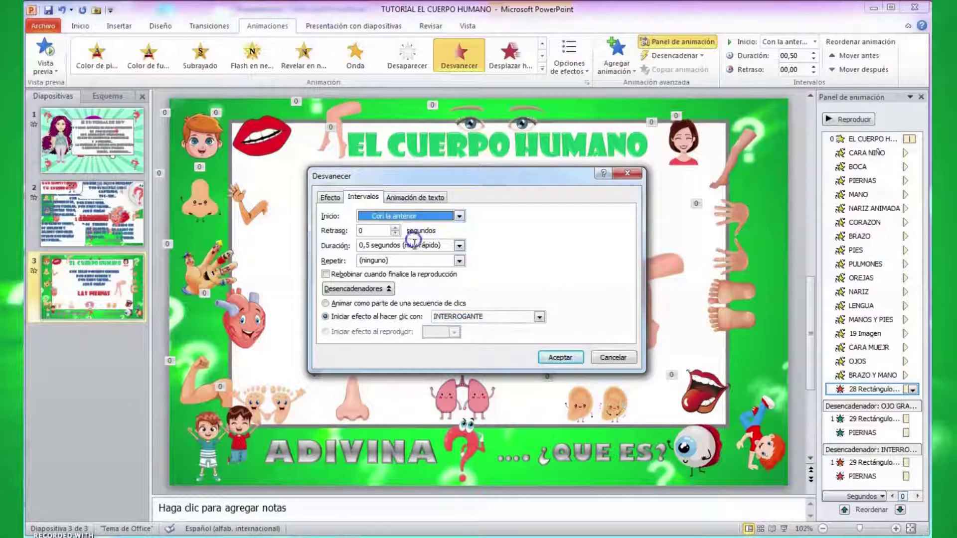
{"action": "left_click", "coordinate": [558, 358]}
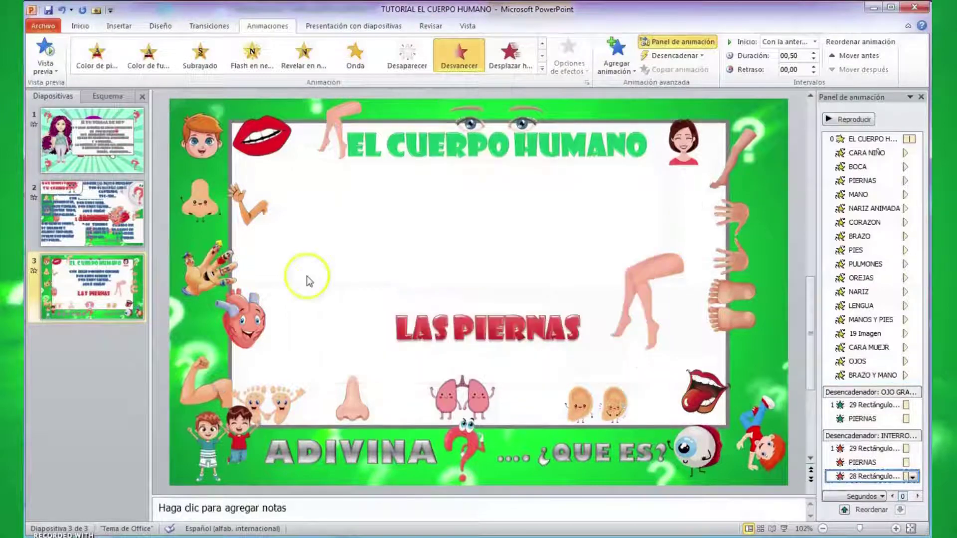
Step: Run slide 3 as a slide show to test the eye and question mark triggers, and return to editing
{"action": "left_click", "coordinate": [784, 528]}
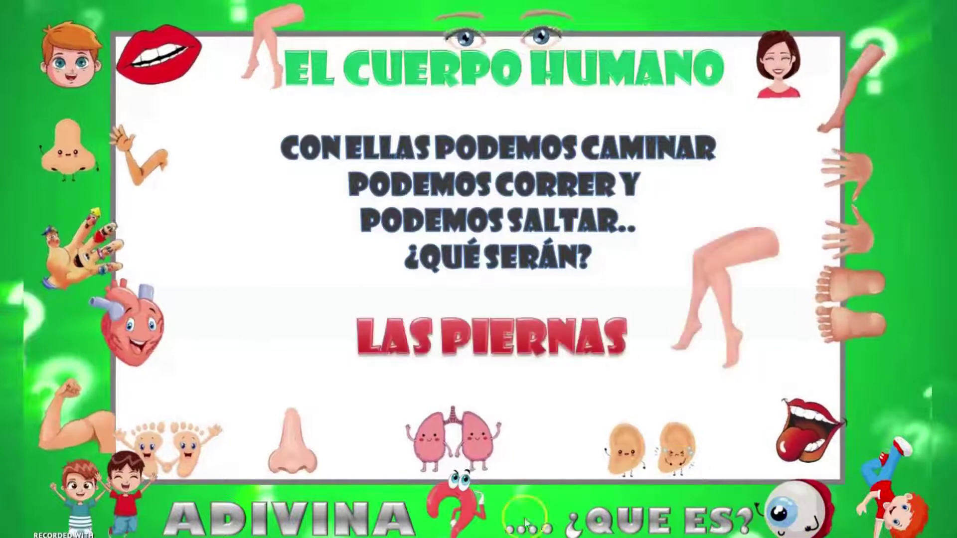
{"action": "left_click", "coordinate": [438, 498]}
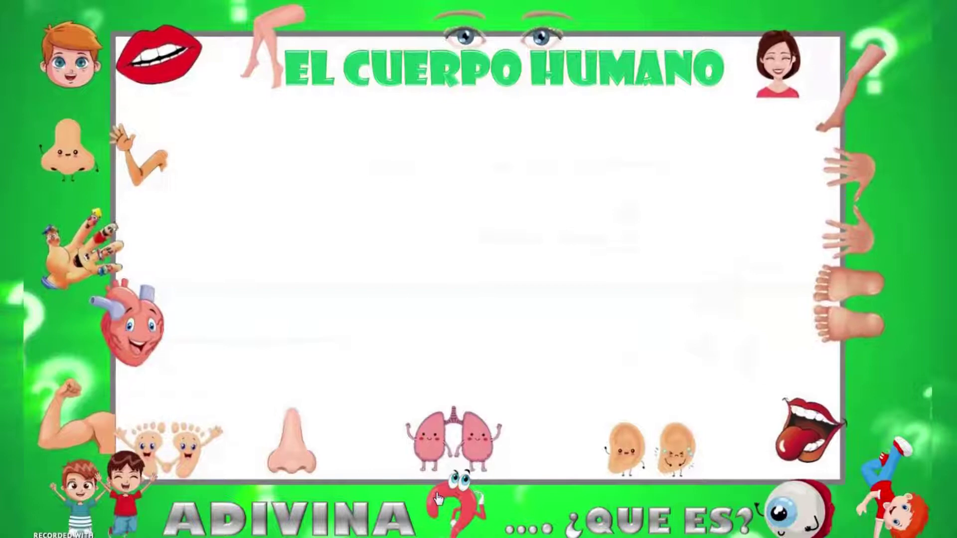
{"action": "left_click", "coordinate": [489, 325]}
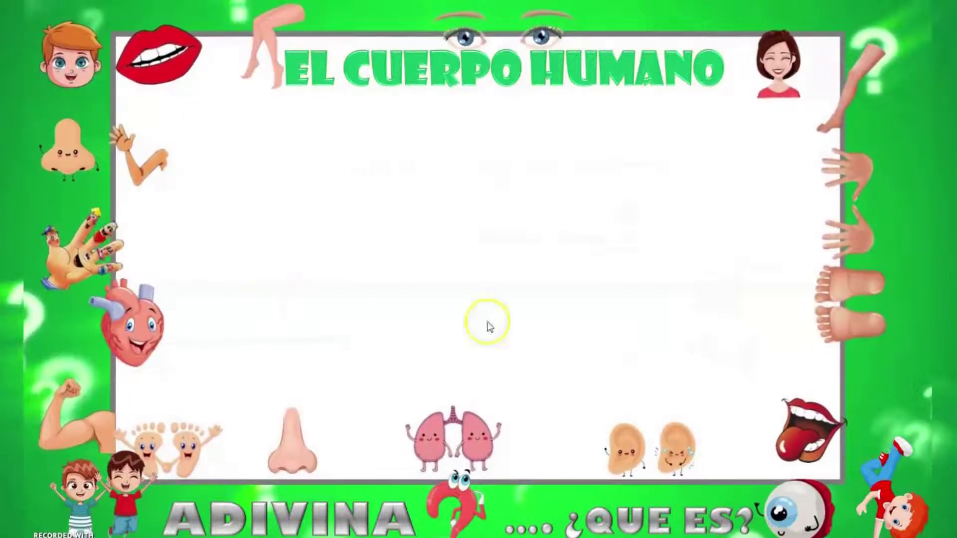
{"action": "left_click", "coordinate": [702, 426]}
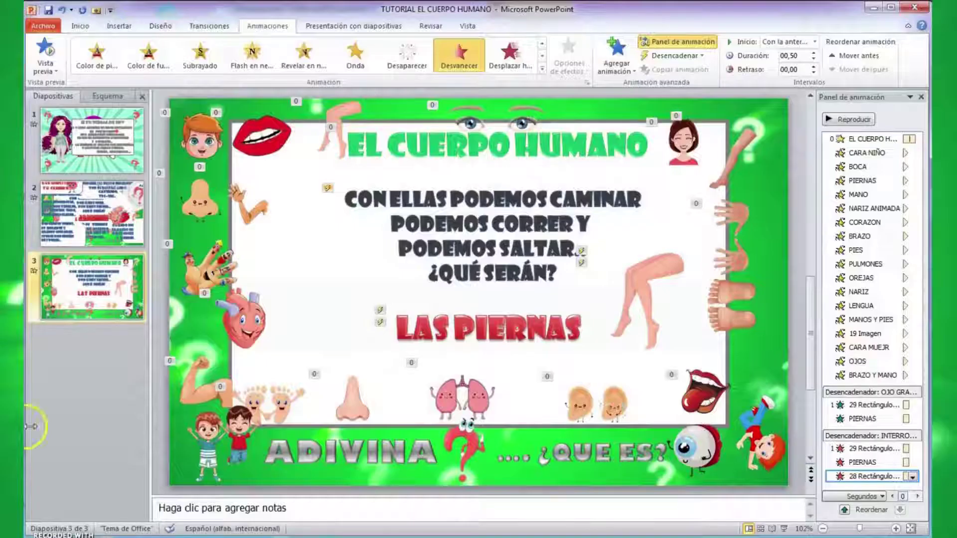
Step: Add the riddle "DOS NIÑAS ASOMADITAS, CADA UNA EN SU VENTANA, LO VEN Y CUENTAN TODO, SIN DECIR UNA PALABRA.." with a Desvanecer entrance effect
{"action": "type", "text": "DOS NIÑAS ASOMADITAS, CADA UNA EN SU VENTANA, LO VEN Y CUENTAN  TODO, SIN DECIR UNA PALABRA.."}
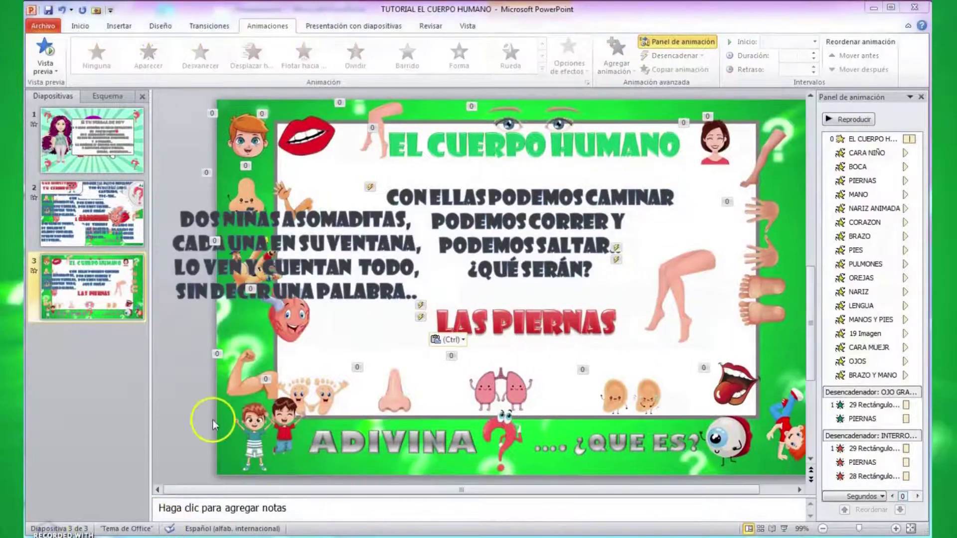
{"action": "left_click", "coordinate": [350, 292]}
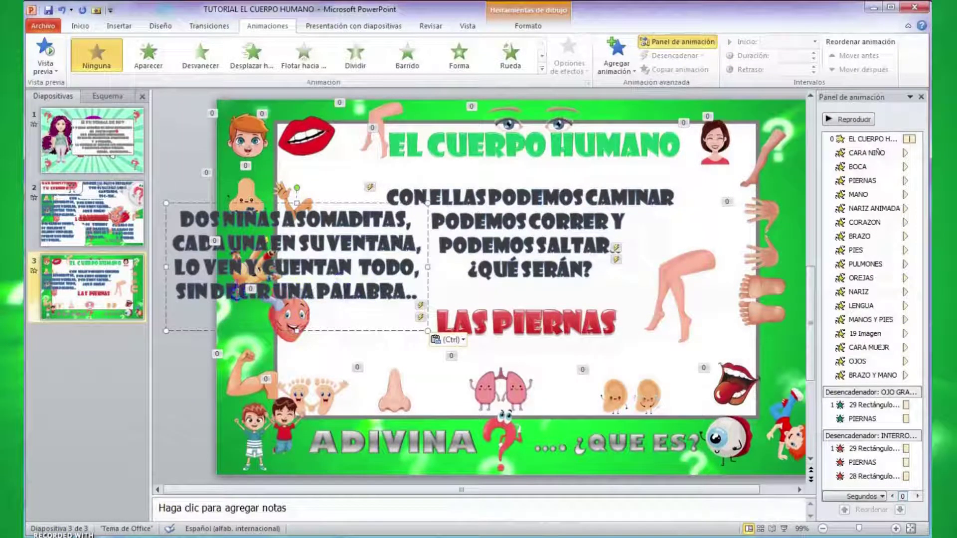
{"action": "left_click", "coordinate": [623, 63]}
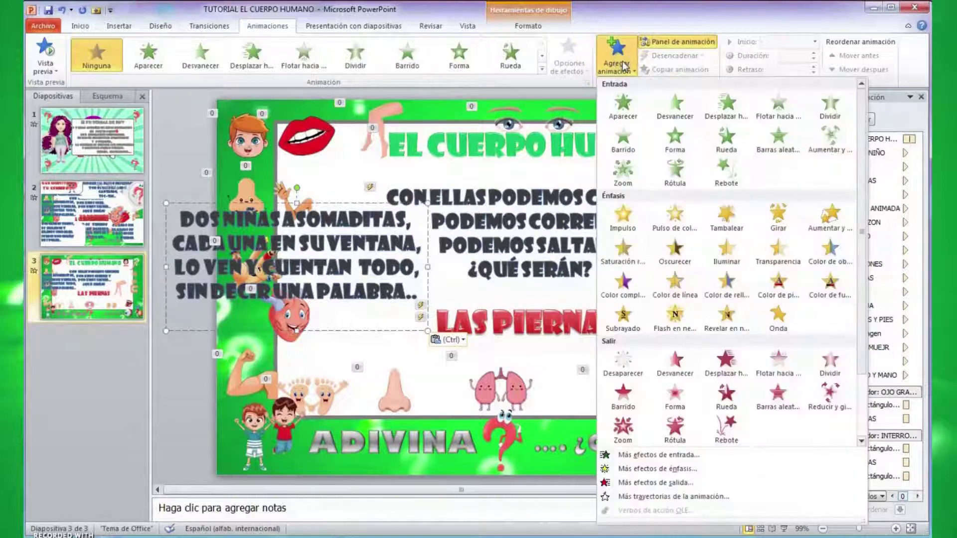
{"action": "left_click", "coordinate": [682, 366]}
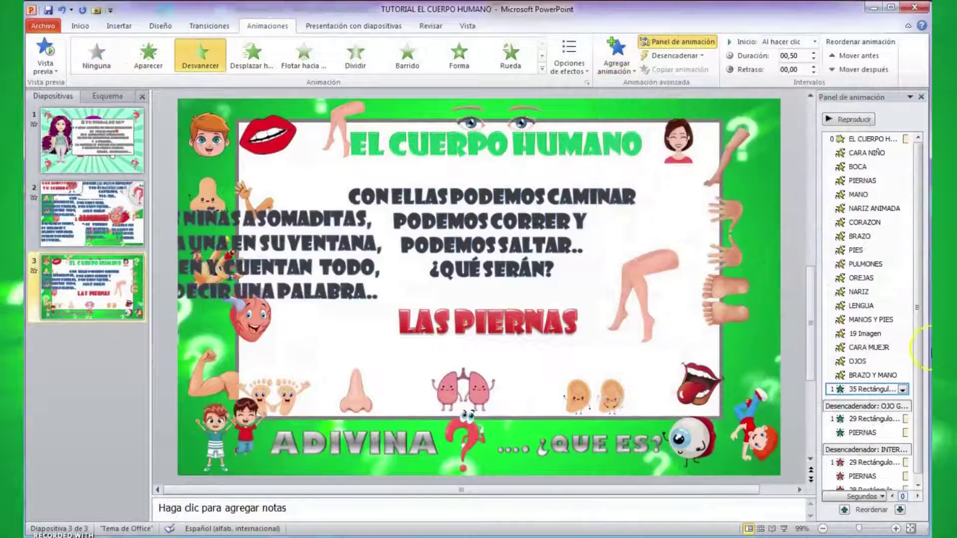
Step: Set the DOS NIÑAS riddle's entrance effect to be triggered by clicking INTERROGANTE and to start Con la anterior
{"action": "left_click", "coordinate": [902, 390]}
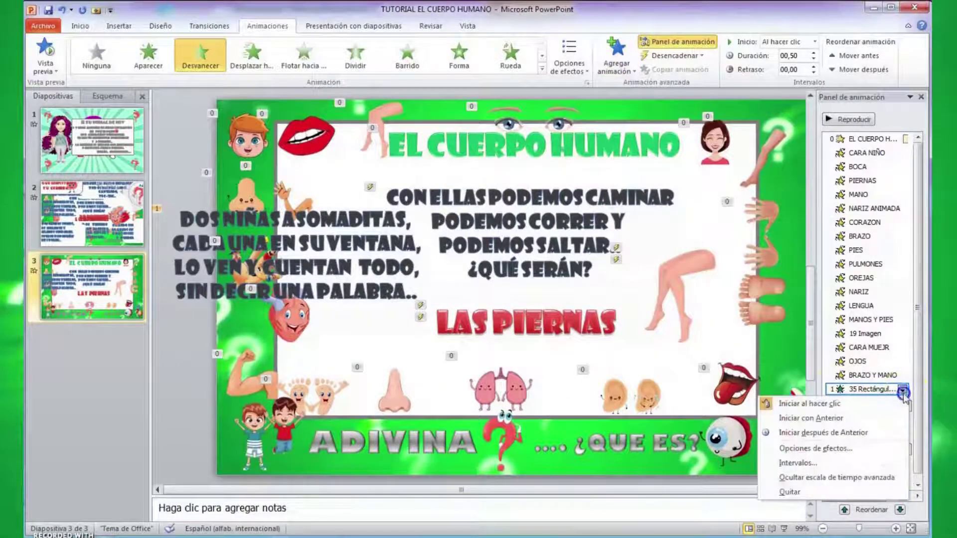
{"action": "left_click", "coordinate": [786, 462]}
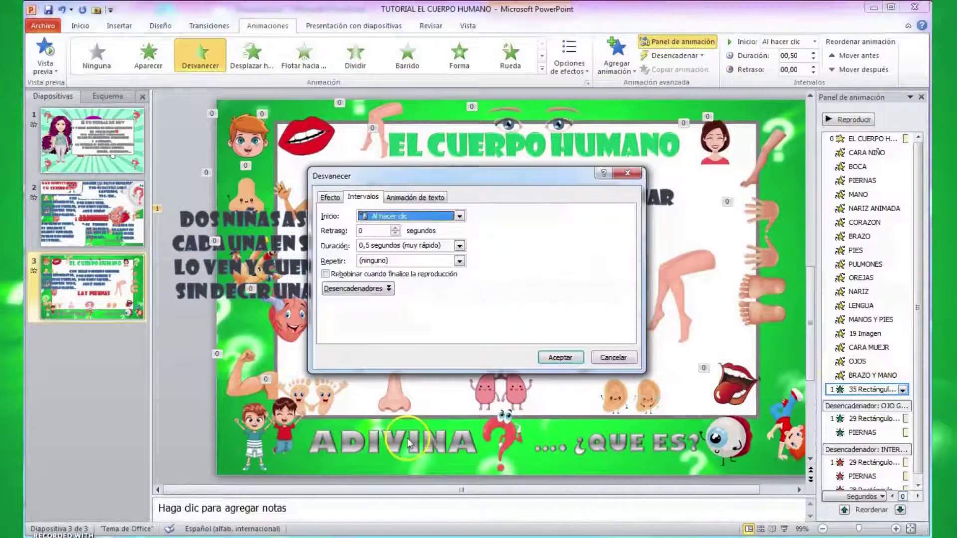
{"action": "left_click", "coordinate": [355, 289]}
{"action": "left_click", "coordinate": [325, 317]}
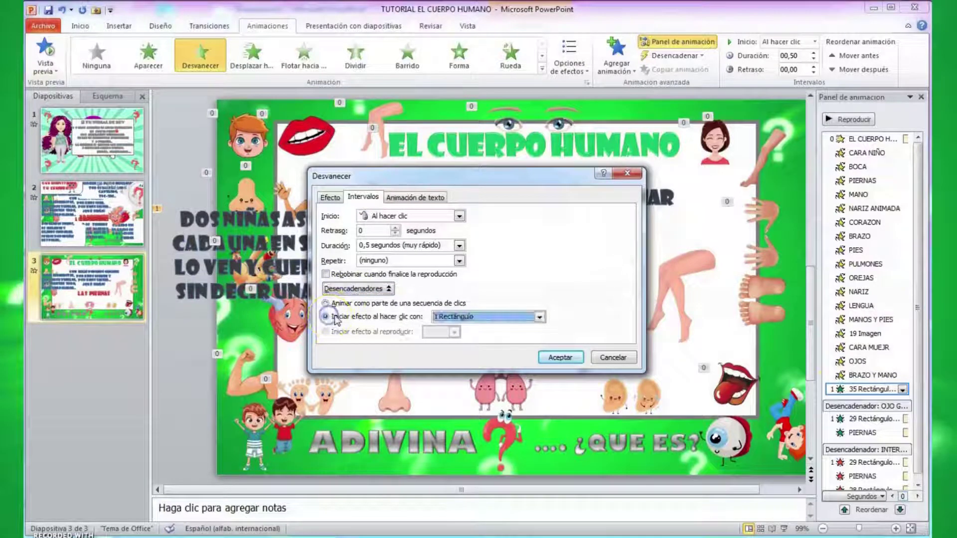
{"action": "left_click", "coordinate": [459, 216]}
{"action": "left_click", "coordinate": [393, 237]}
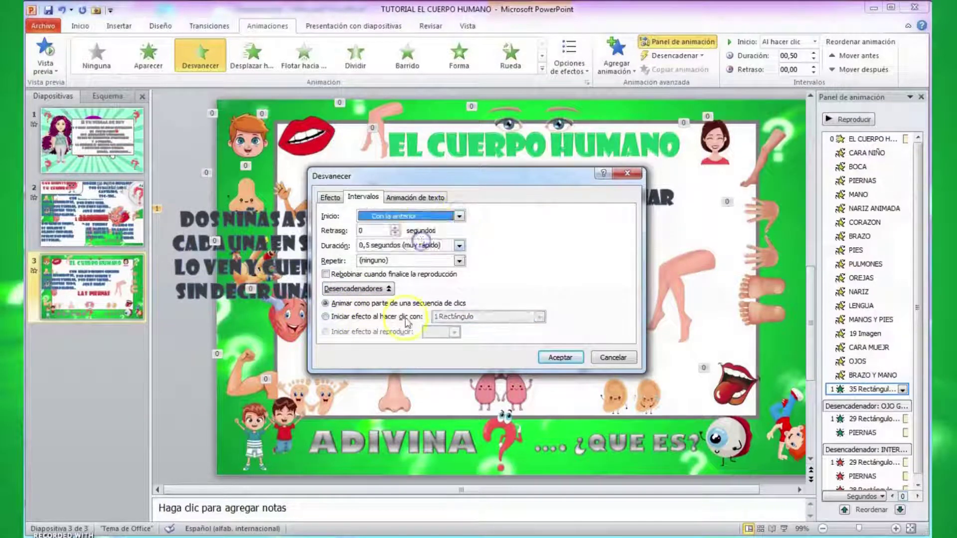
{"action": "left_click", "coordinate": [351, 319]}
{"action": "left_click", "coordinate": [539, 317]}
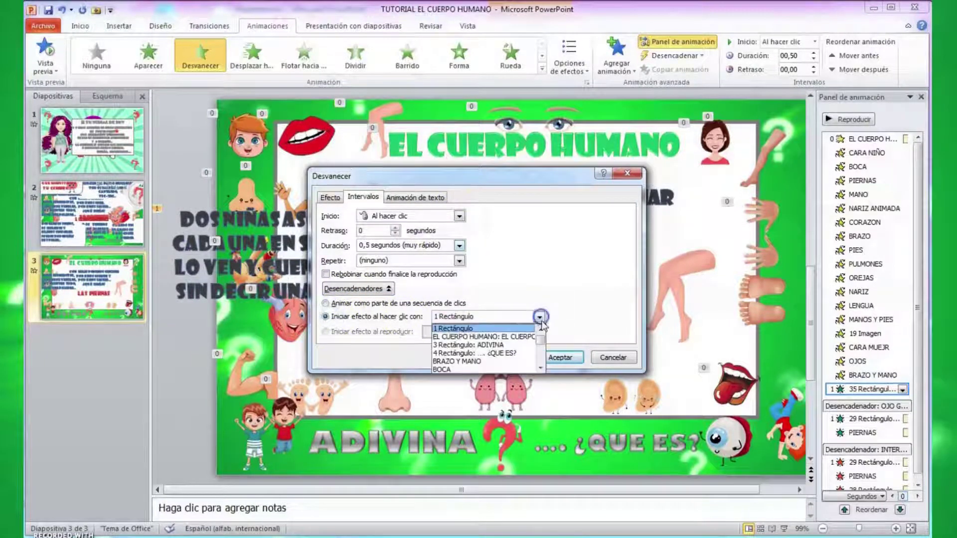
{"action": "left_click", "coordinate": [540, 369]}
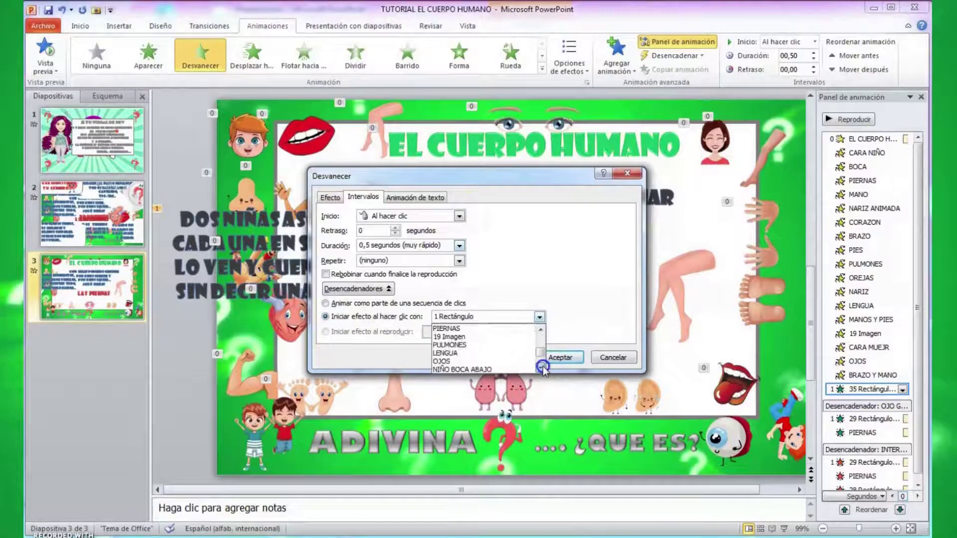
{"action": "left_click", "coordinate": [541, 369]}
{"action": "left_click", "coordinate": [482, 356]}
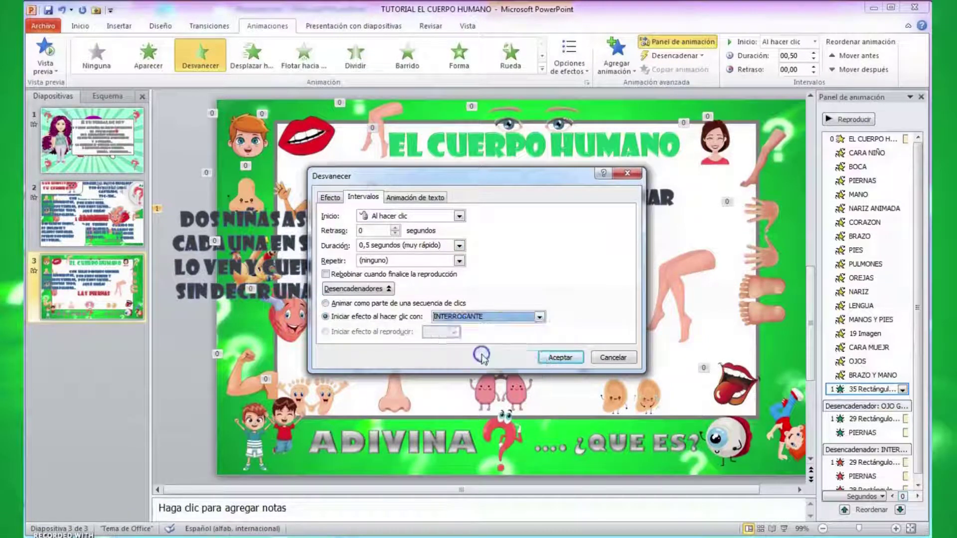
{"action": "left_click", "coordinate": [458, 216]}
{"action": "left_click", "coordinate": [411, 239]}
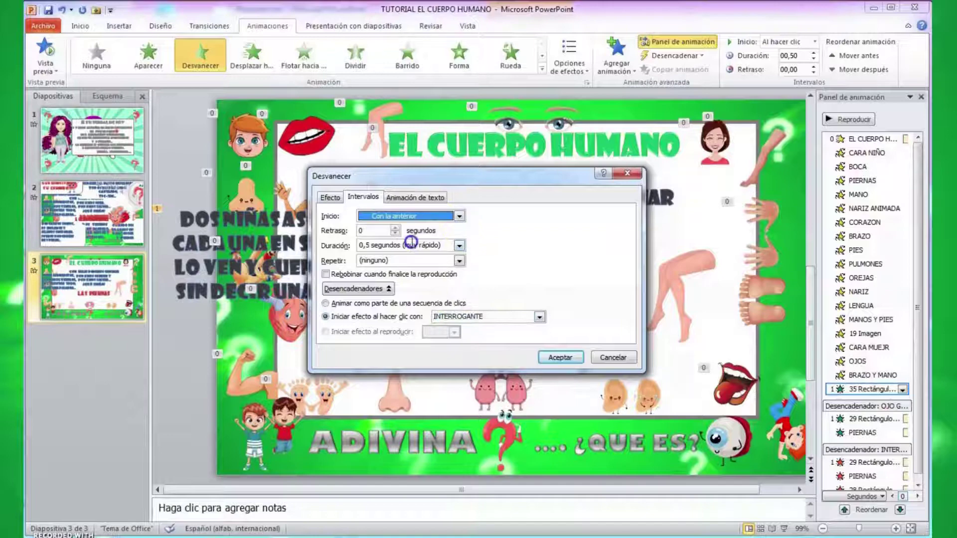
{"action": "left_click", "coordinate": [556, 358]}
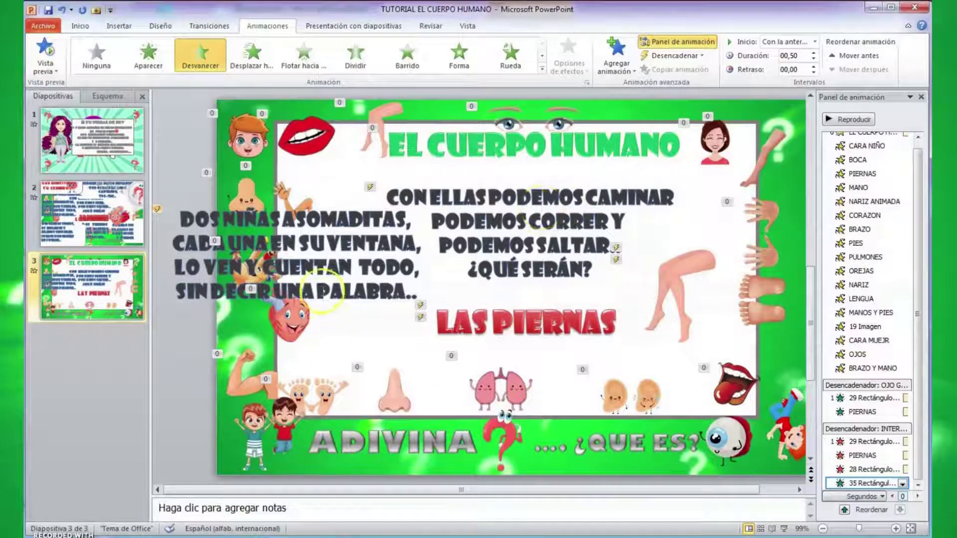
Step: Move the DOS NIÑAS riddle onto the white area, directly over the CON ELLAS PODEMOS CAMINAR riddle
{"action": "left_click", "coordinate": [366, 281]}
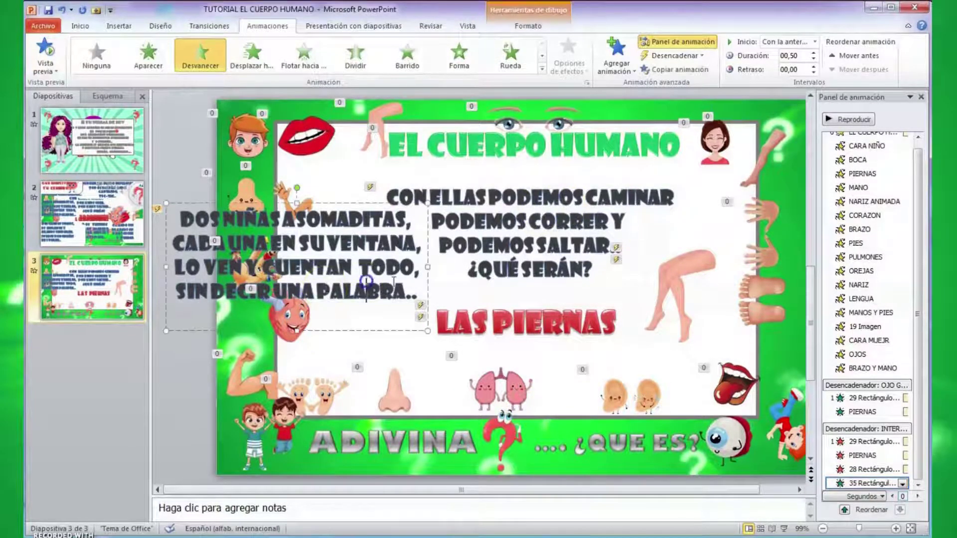
{"action": "left_click_drag", "start_coordinate": [428, 244], "coordinate": [657, 215]}
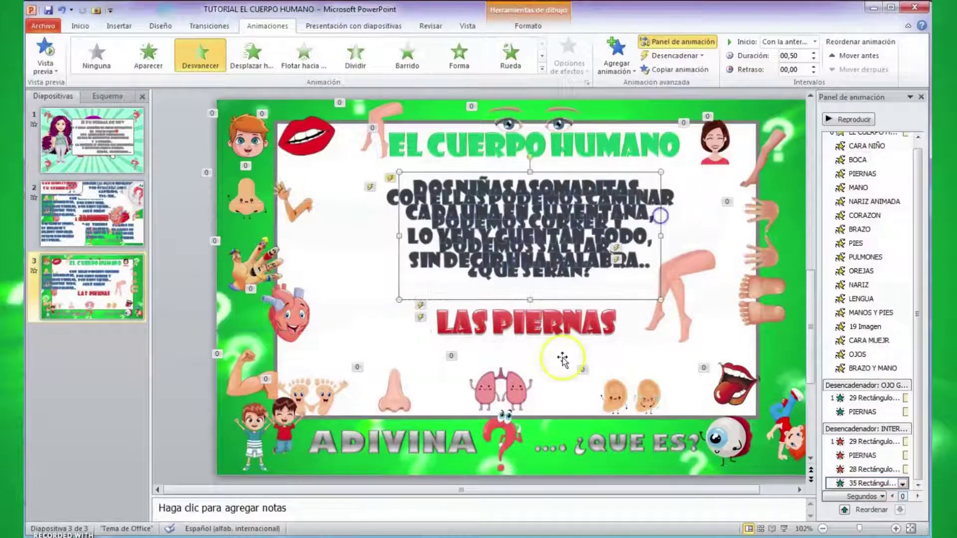
Step: Duplicate the LAS PIERNAS answer text on slide 3 by copying and pasting it
{"action": "left_click", "coordinate": [575, 329]}
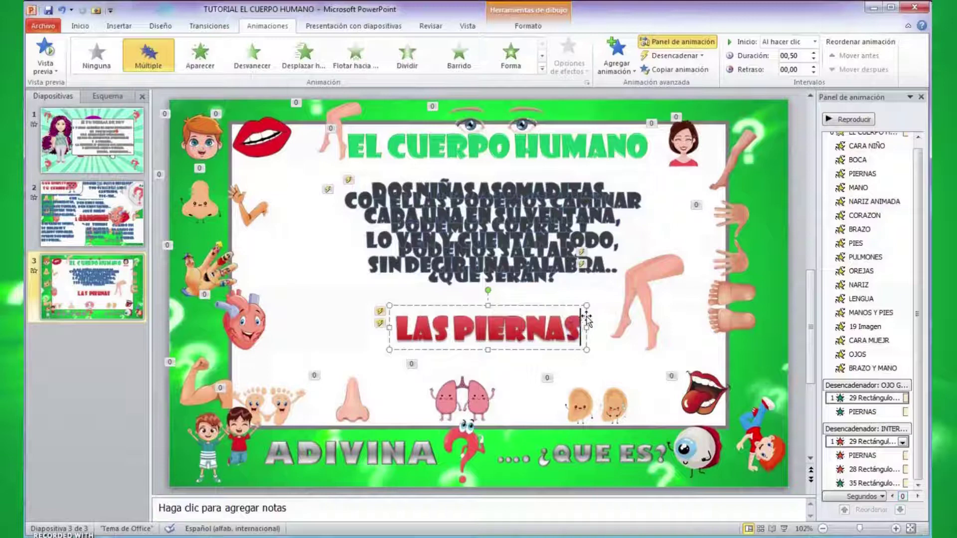
{"action": "right_click", "coordinate": [586, 319]}
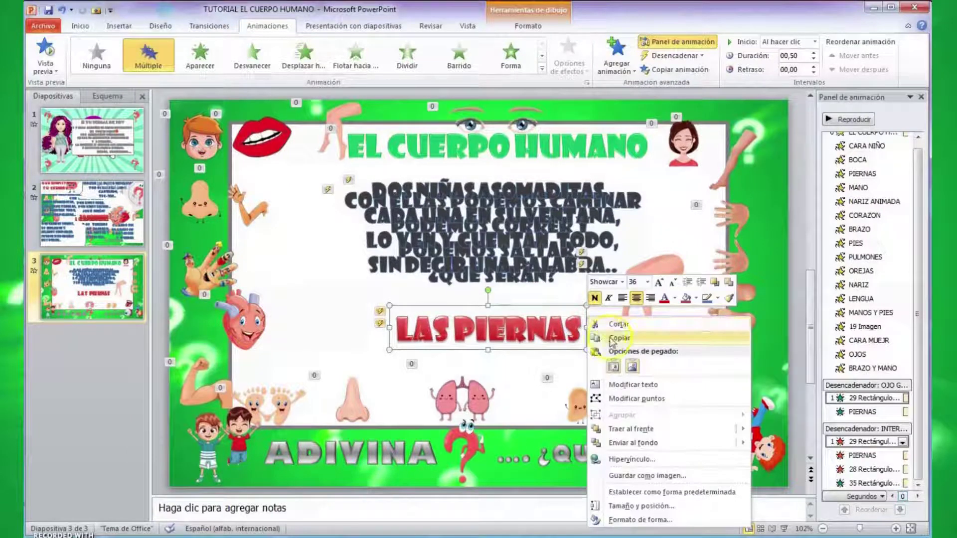
{"action": "left_click", "coordinate": [611, 338]}
{"action": "right_click", "coordinate": [578, 326]}
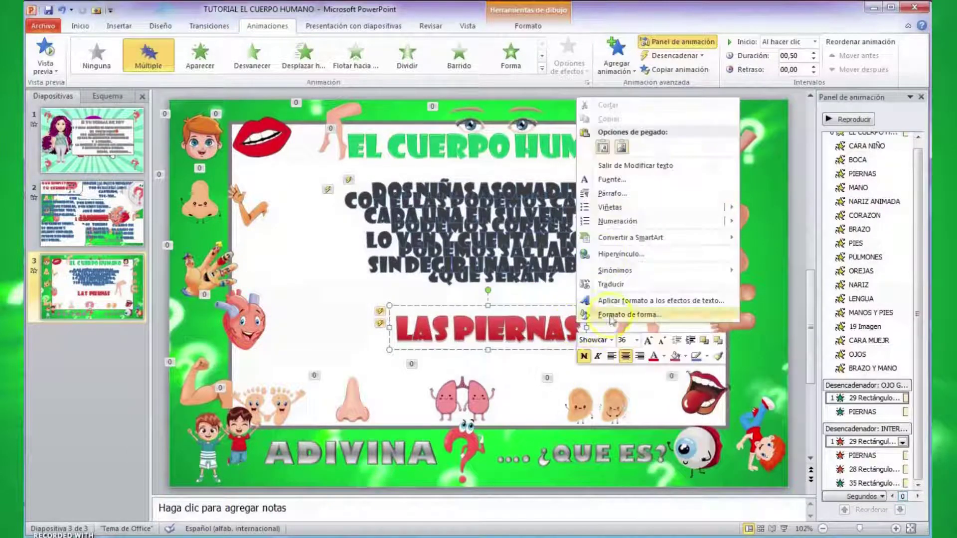
{"action": "left_click", "coordinate": [603, 147]}
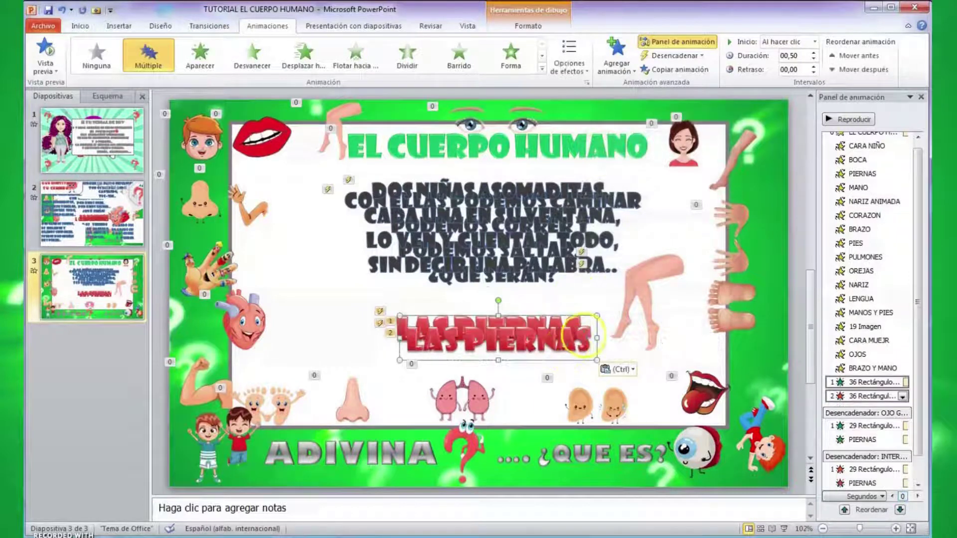
Step: Replace the duplicated answer's text with "LOS OJOS" and position it over the LAS PIERNAS text
{"action": "left_click", "coordinate": [590, 335]}
{"action": "key", "text": "BackSpace"}
{"action": "key", "text": "BackSpace"}
{"action": "key", "text": "BackSpace"}
{"action": "key", "text": "BackSpace"}
{"action": "key", "text": "BackSpace"}
{"action": "key", "text": "BackSpace"}
{"action": "key", "text": "BackSpace"}
{"action": "key", "text": "BackSpace"}
{"action": "key", "text": "BackSpace"}
{"action": "key", "text": "BackSpace"}
{"action": "key", "text": "BackSpace"}
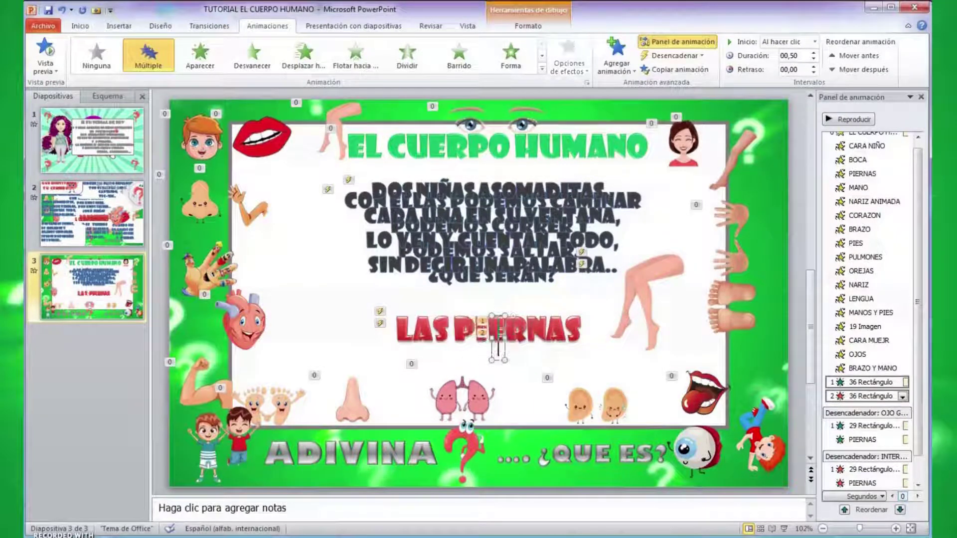
{"action": "type", "text": "LOS OJOS"}
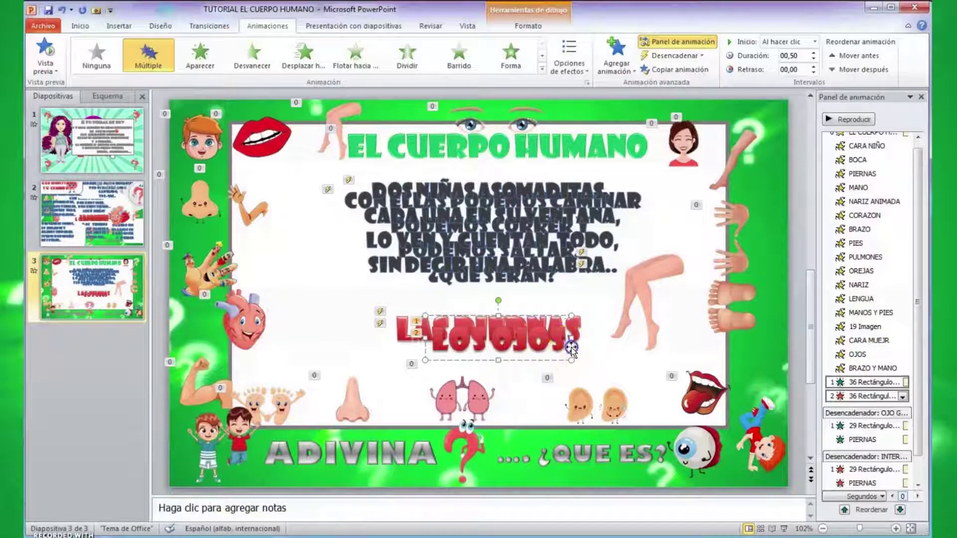
{"action": "left_click_drag", "start_coordinate": [572, 348], "coordinate": [563, 339]}
{"action": "left_click", "coordinate": [458, 57]}
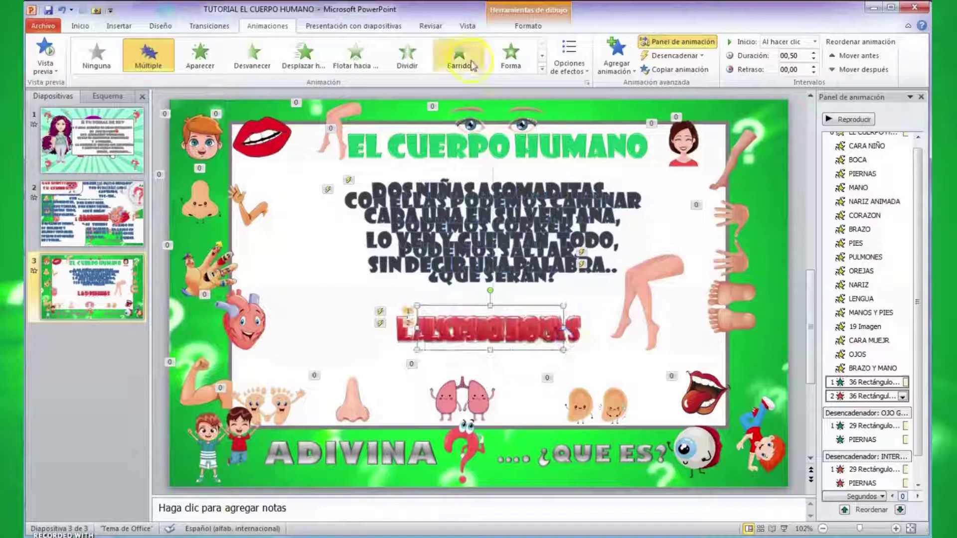
Step: Copy the eyes picture above the EL CUERPO HUMANO title and paste a duplicate on the slide
{"action": "left_click", "coordinate": [467, 117]}
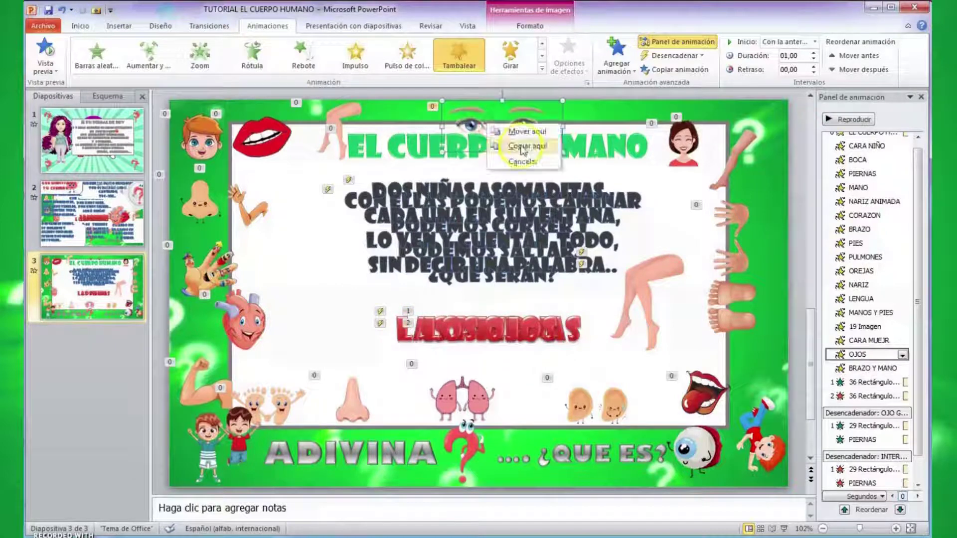
{"action": "right_click", "coordinate": [498, 144]}
{"action": "left_click", "coordinate": [494, 137]}
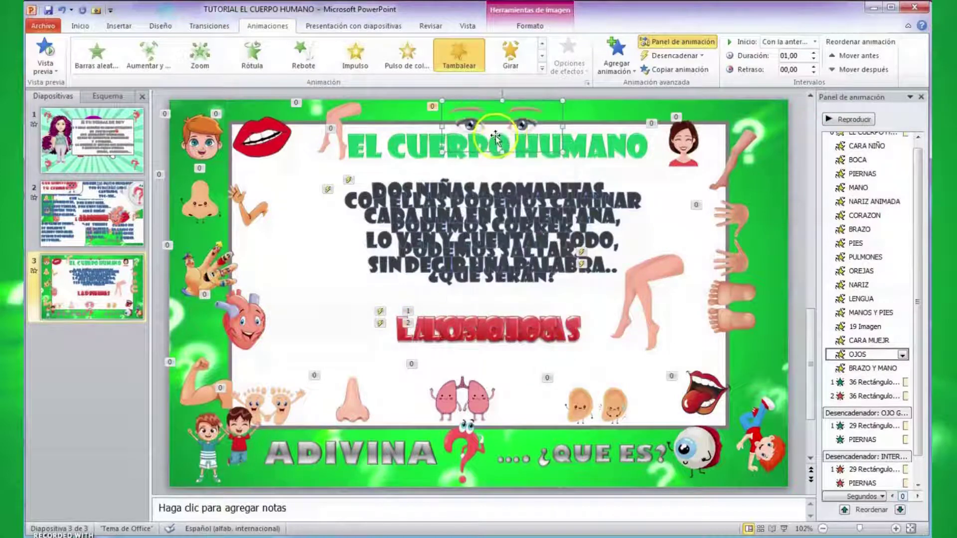
{"action": "right_click", "coordinate": [495, 137]}
{"action": "left_click", "coordinate": [522, 190]}
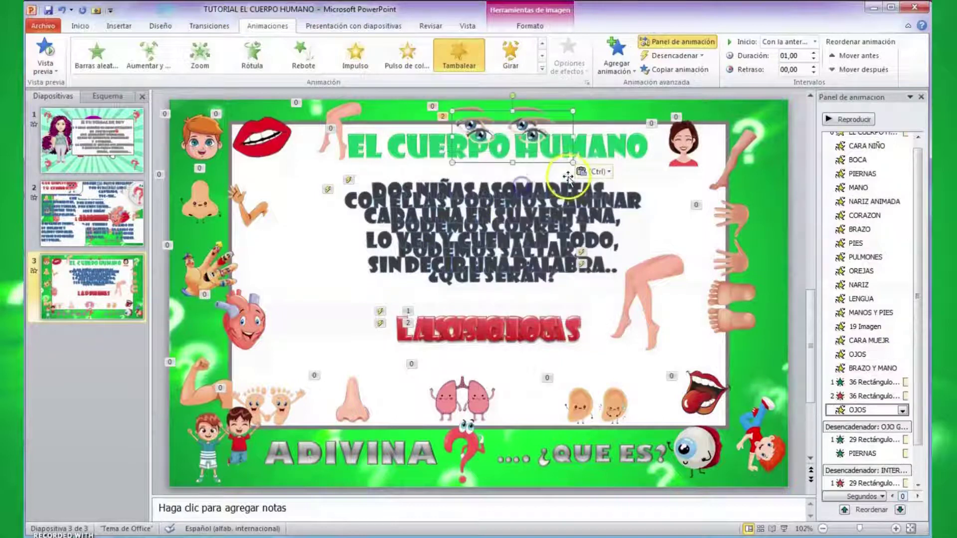
Step: Move the duplicated eyes picture beside the LOS OJOS text, over the legs picture, and enlarge it slightly
{"action": "left_click", "coordinate": [547, 139]}
{"action": "left_click_drag", "start_coordinate": [547, 140], "coordinate": [662, 328]}
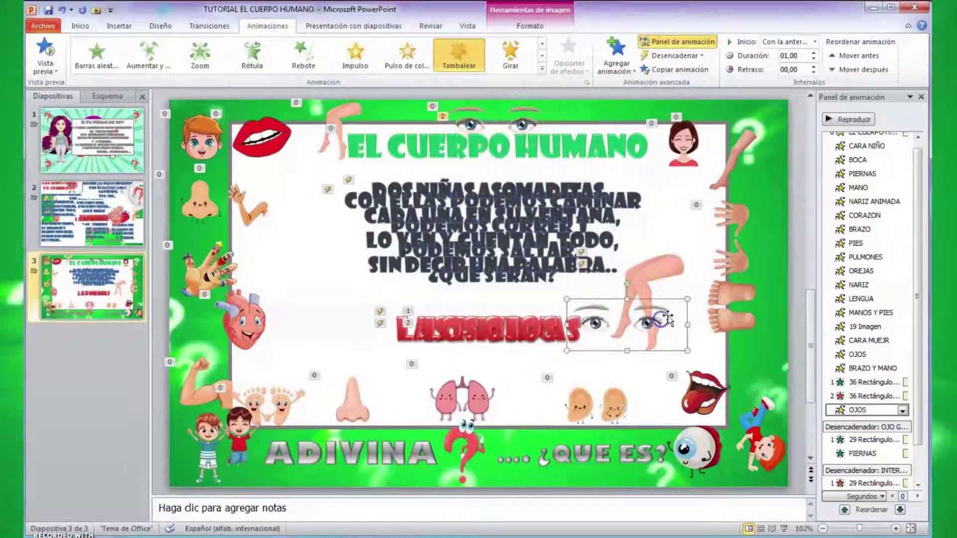
{"action": "left_click_drag", "start_coordinate": [697, 288], "coordinate": [719, 283]}
Step: Remove the Tambalear animation inherited by the duplicated eyes picture
{"action": "left_click", "coordinate": [864, 282]}
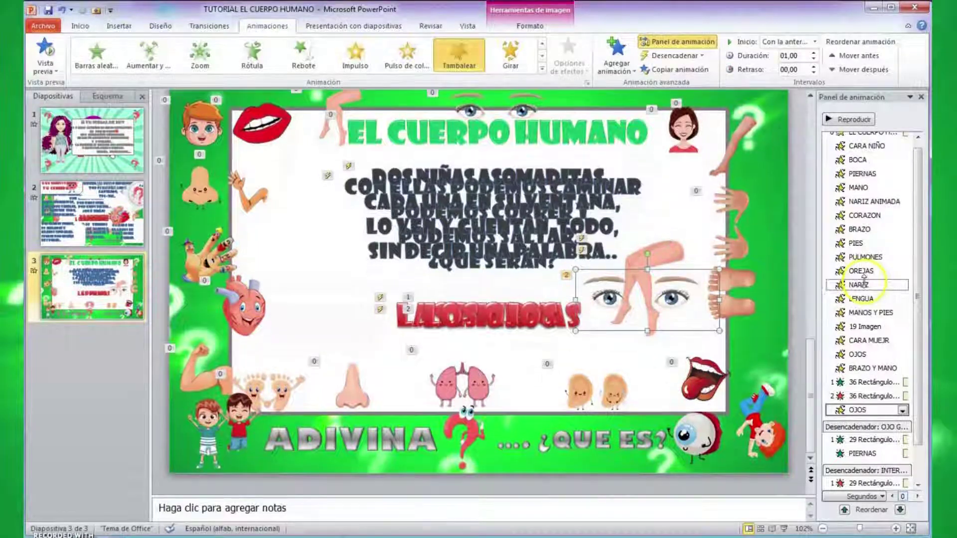
{"action": "right_click", "coordinate": [856, 410]}
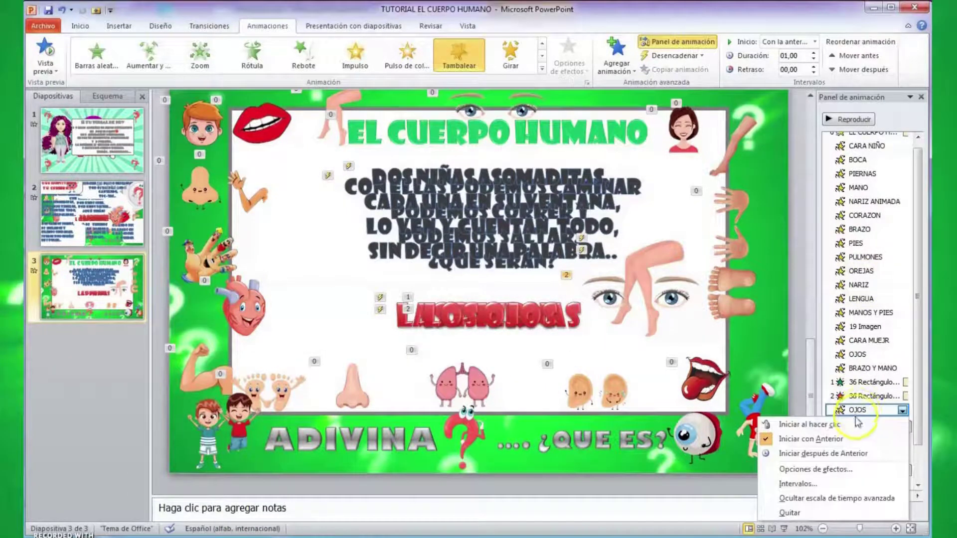
{"action": "left_click", "coordinate": [791, 511]}
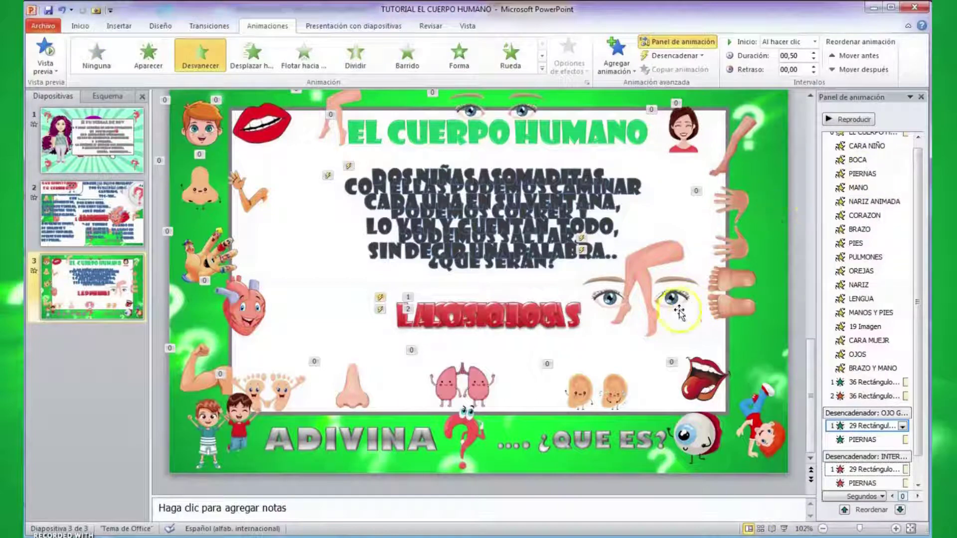
Step: Add a Desvanecer entrance effect to both the LOS OJOS text and the duplicated eyes picture
{"action": "left_click", "coordinate": [505, 314]}
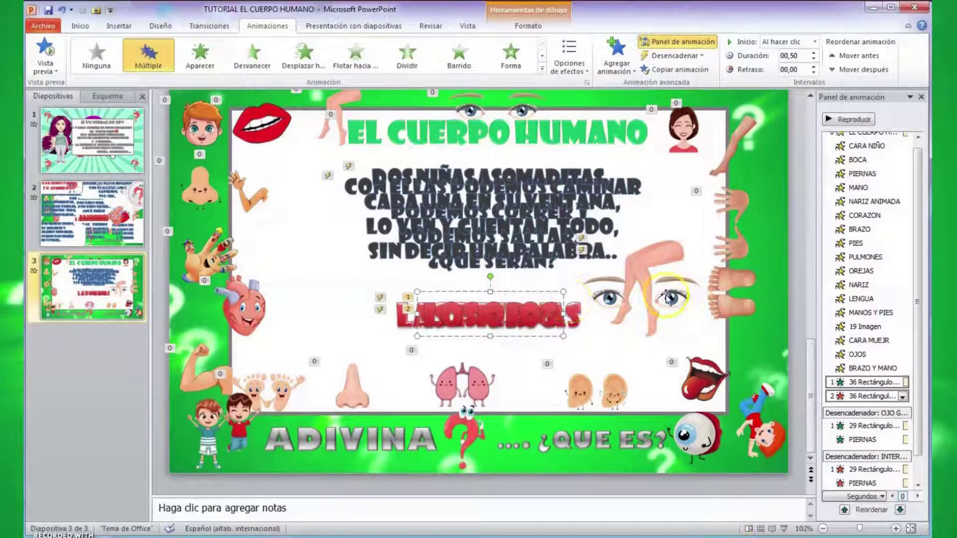
{"action": "left_click", "coordinate": [616, 293], "text": "shift"}
{"action": "left_click", "coordinate": [617, 56]}
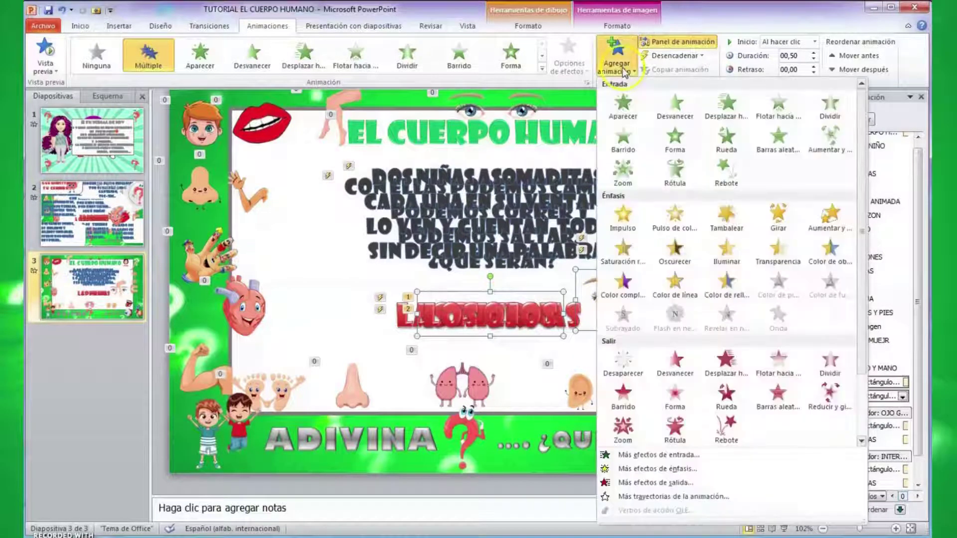
{"action": "left_click", "coordinate": [675, 106]}
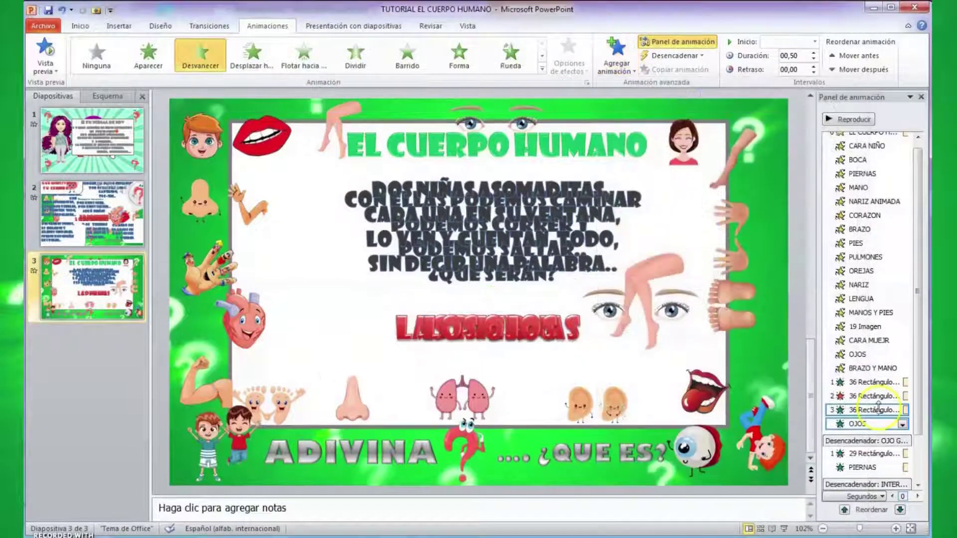
Step: Set OJO GRANDE as the trigger that starts the Desvanecer entrance effect of the LOS OJOS text
{"action": "left_click", "coordinate": [901, 411]}
{"action": "left_click", "coordinate": [902, 410]}
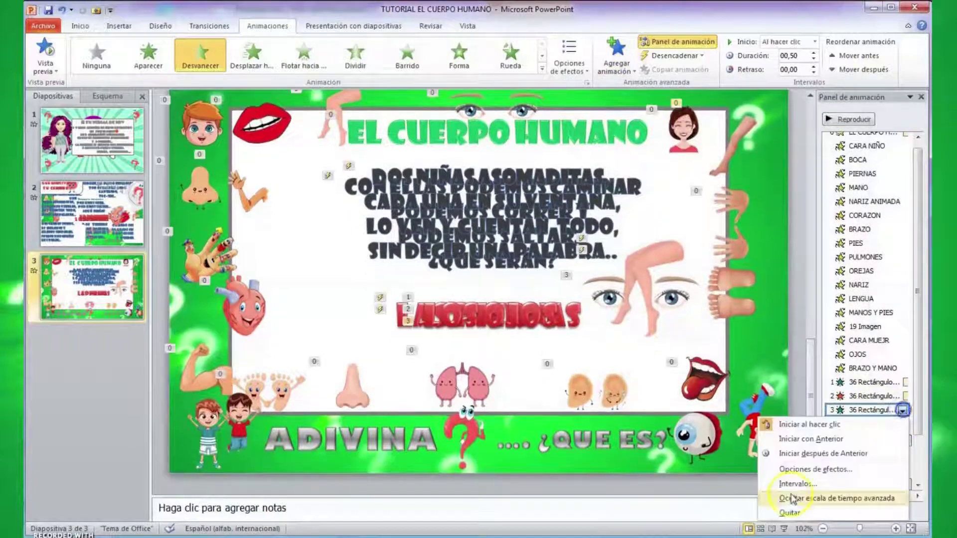
{"action": "left_click", "coordinate": [787, 484]}
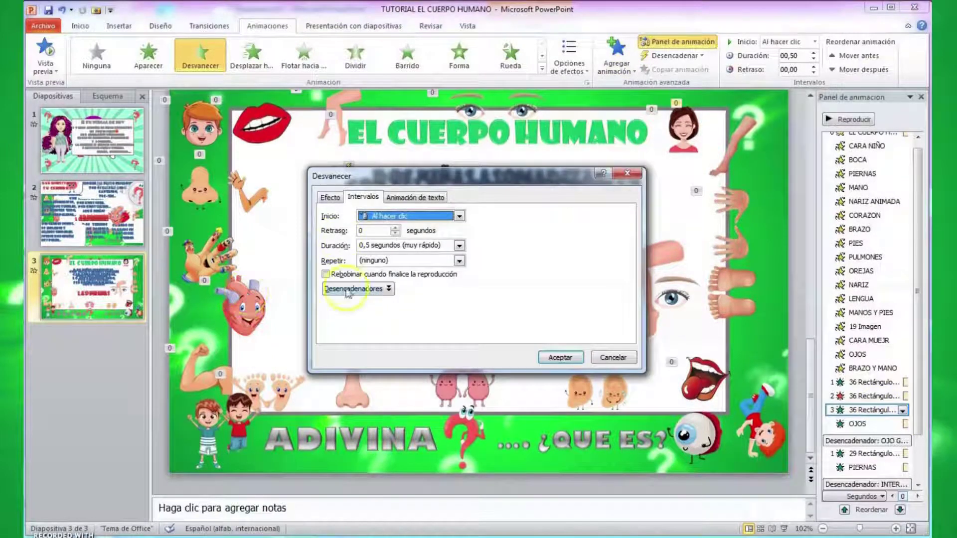
{"action": "left_click", "coordinate": [348, 293]}
{"action": "left_click", "coordinate": [326, 316]}
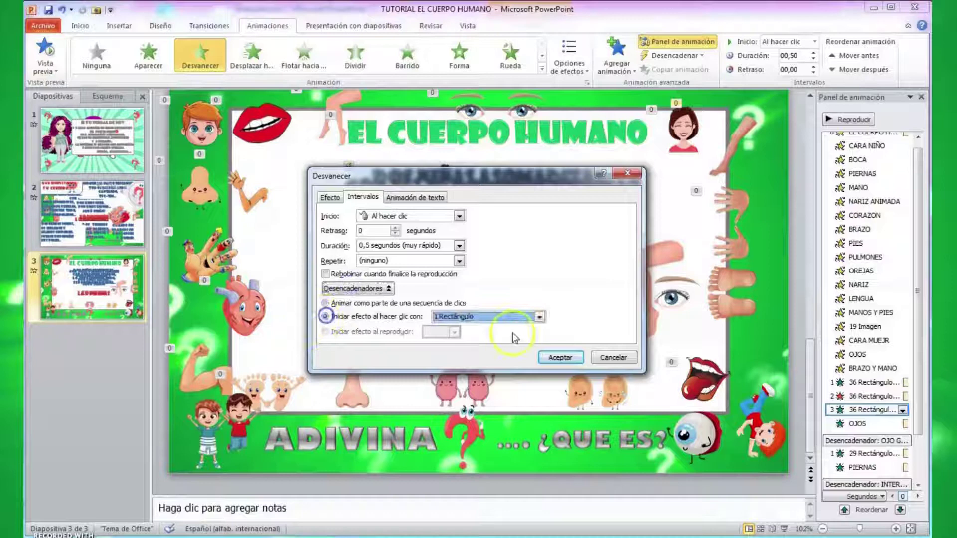
{"action": "left_click", "coordinate": [540, 317]}
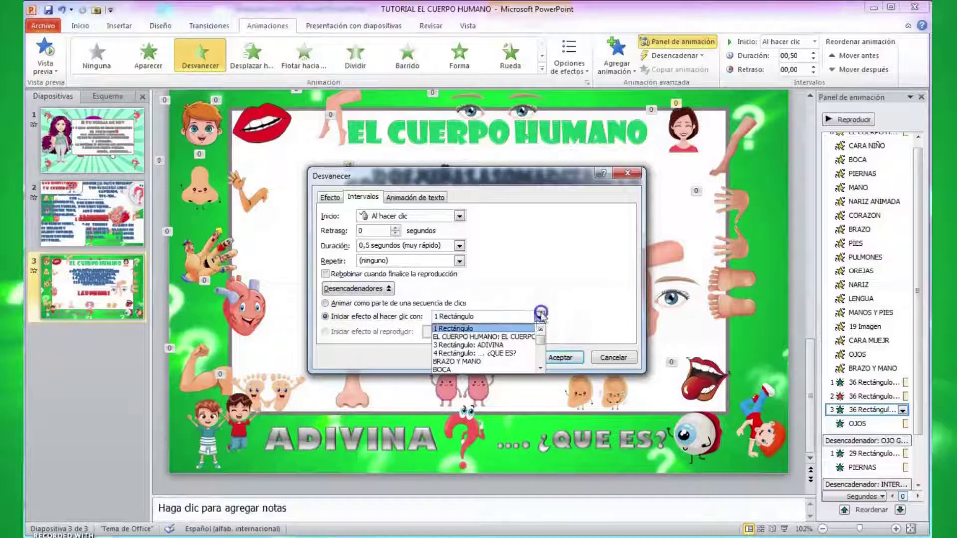
{"action": "left_click", "coordinate": [541, 368]}
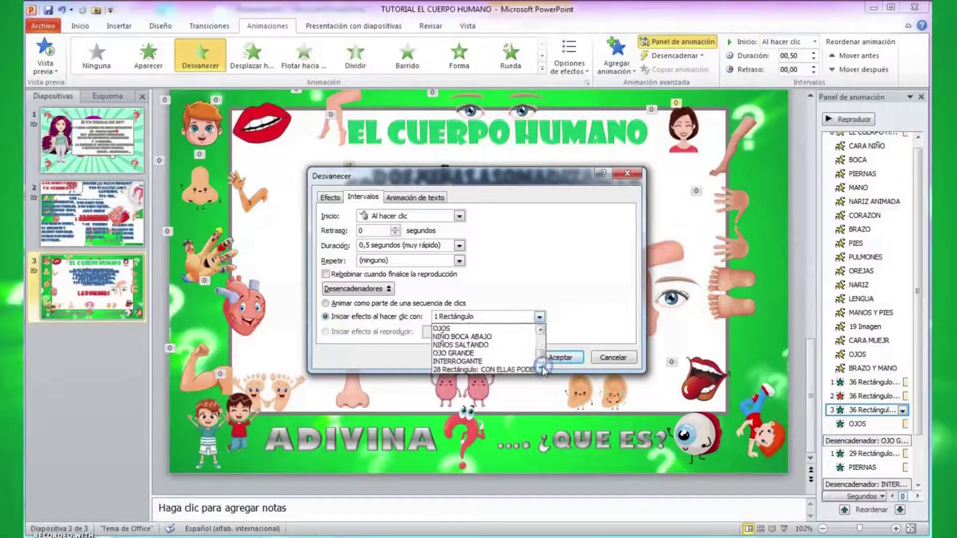
{"action": "left_click", "coordinate": [476, 352]}
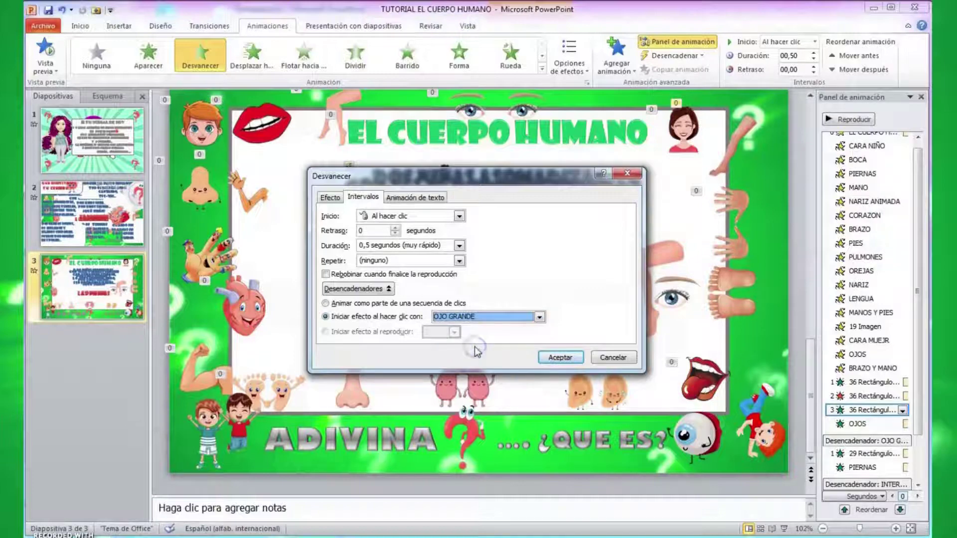
{"action": "left_click", "coordinate": [560, 358]}
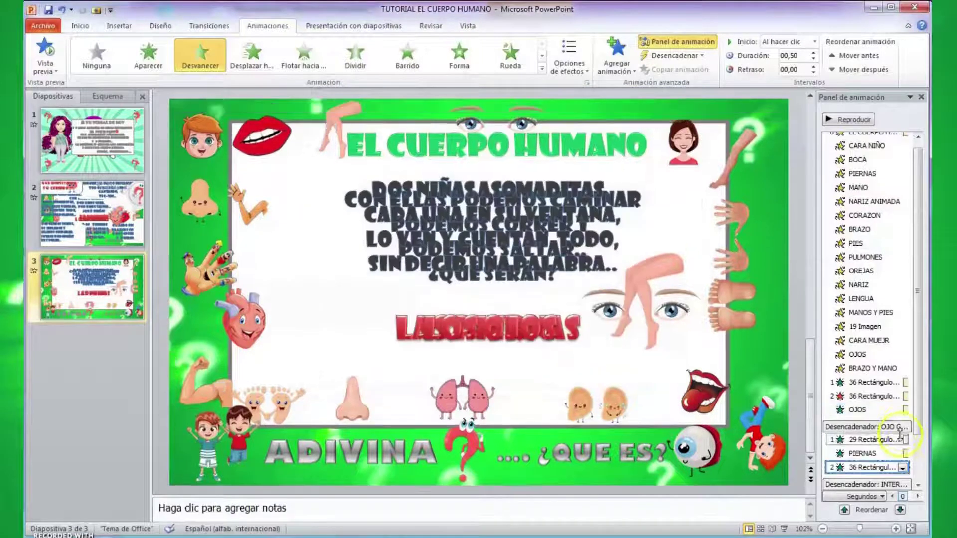
{"action": "left_click", "coordinate": [888, 411]}
{"action": "left_click", "coordinate": [901, 411]}
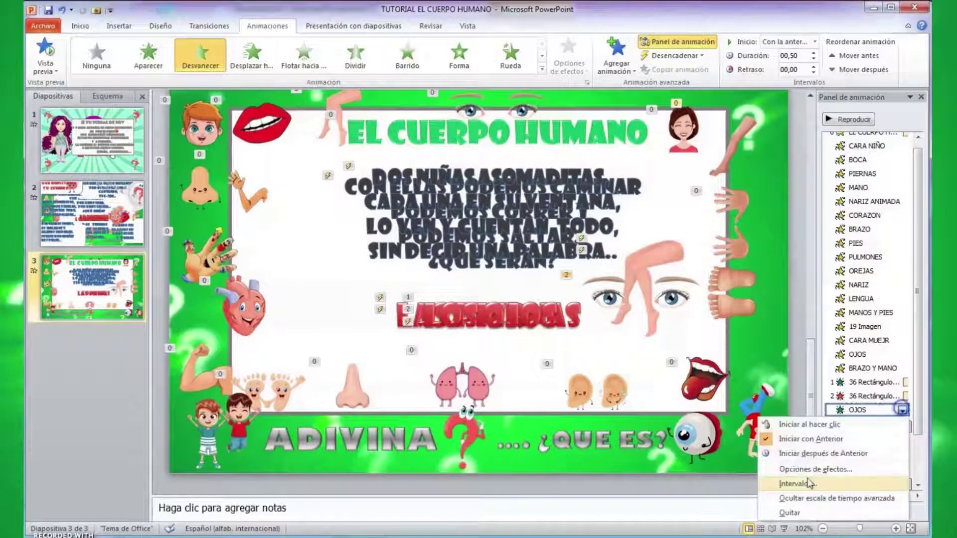
{"action": "left_click", "coordinate": [805, 470]}
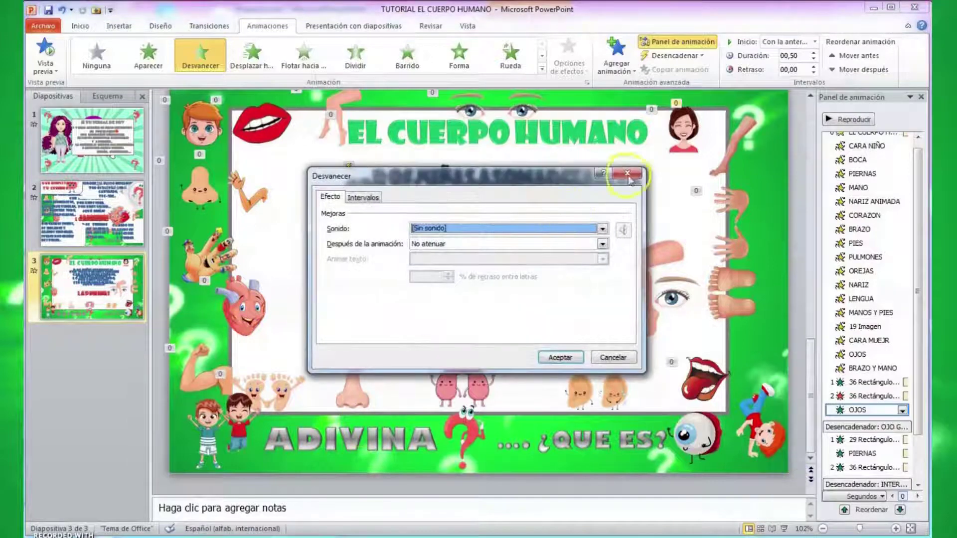
{"action": "left_click", "coordinate": [627, 174]}
Step: Assign OJO GRANDE as the trigger for the Desvanecer effect of the duplicated eyes picture
{"action": "left_click", "coordinate": [902, 410]}
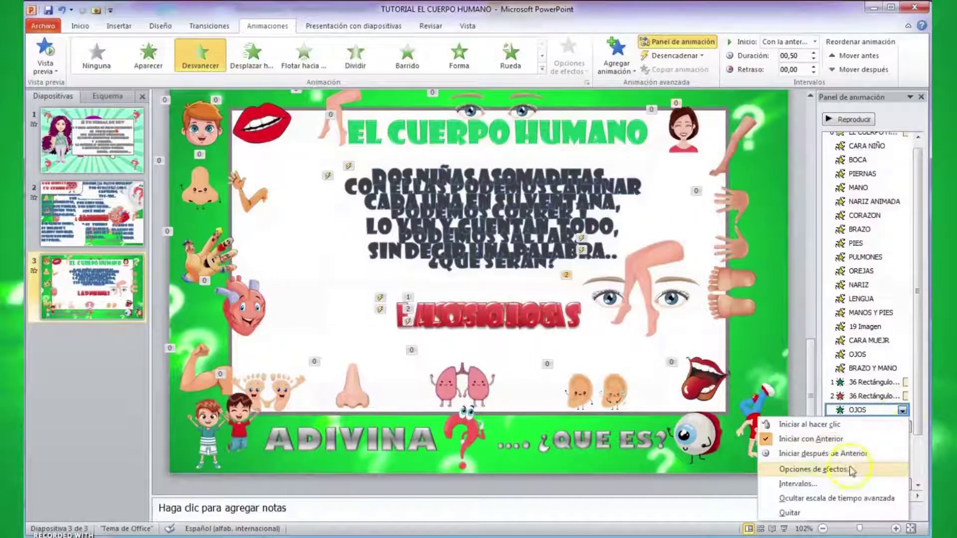
{"action": "left_click", "coordinate": [806, 484]}
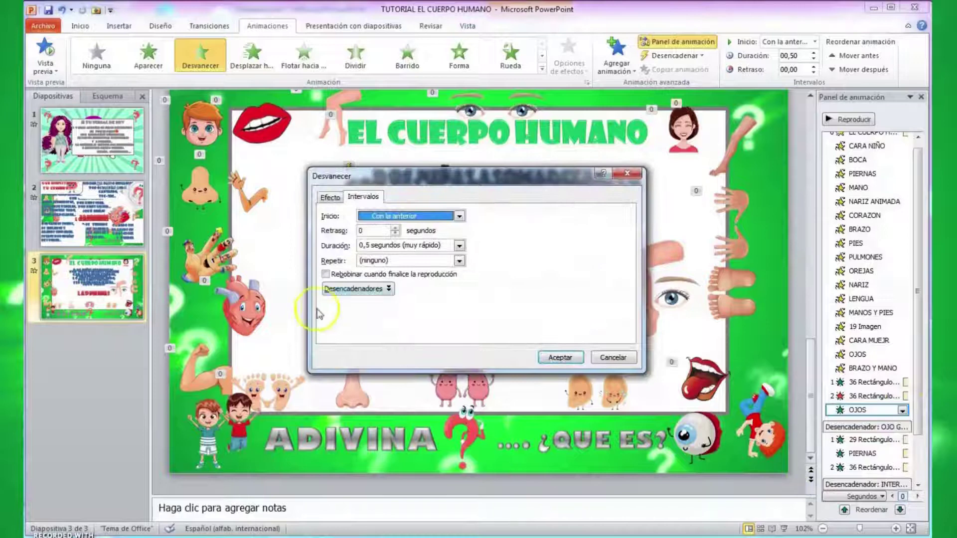
{"action": "left_click", "coordinate": [332, 289]}
{"action": "left_click", "coordinate": [326, 317]}
{"action": "left_click", "coordinate": [540, 317]}
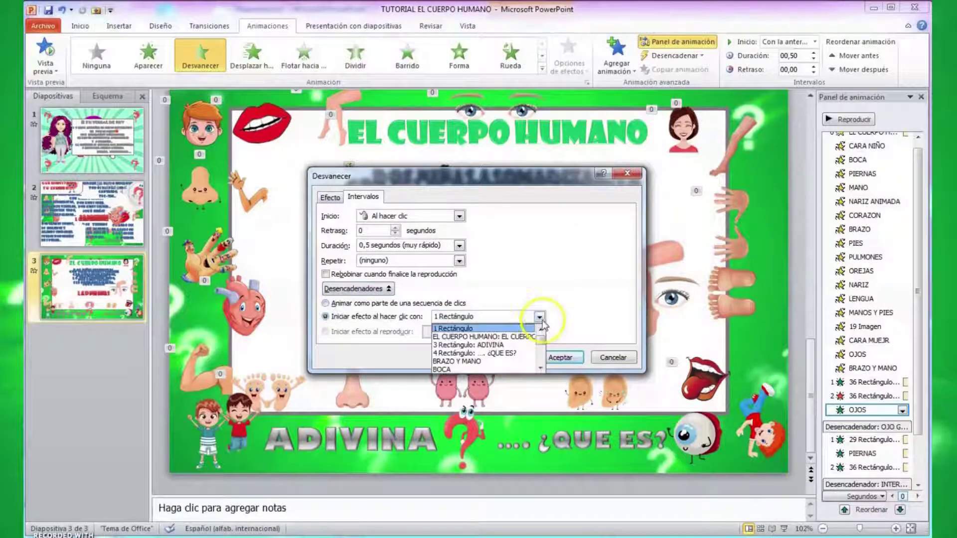
{"action": "left_click", "coordinate": [541, 369]}
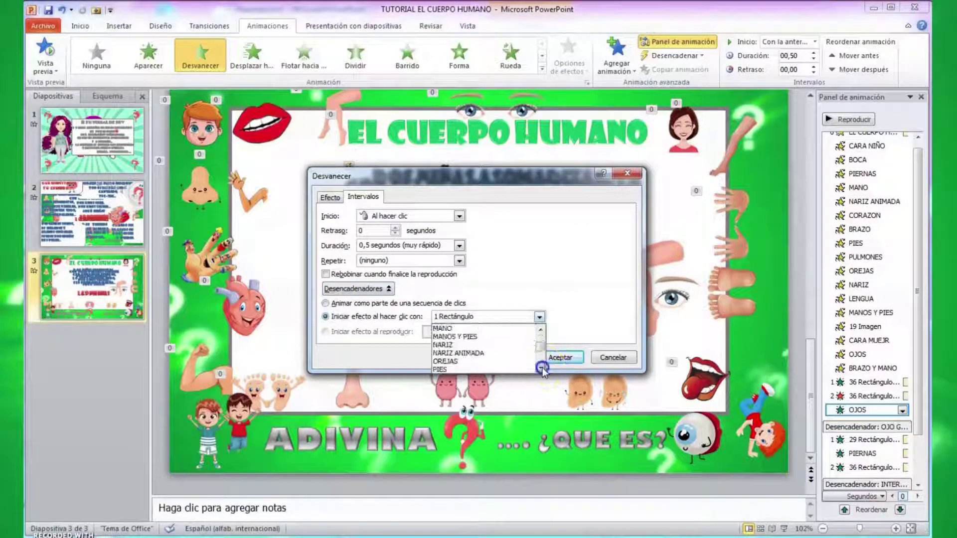
{"action": "left_click", "coordinate": [540, 368]}
{"action": "left_click", "coordinate": [540, 369]}
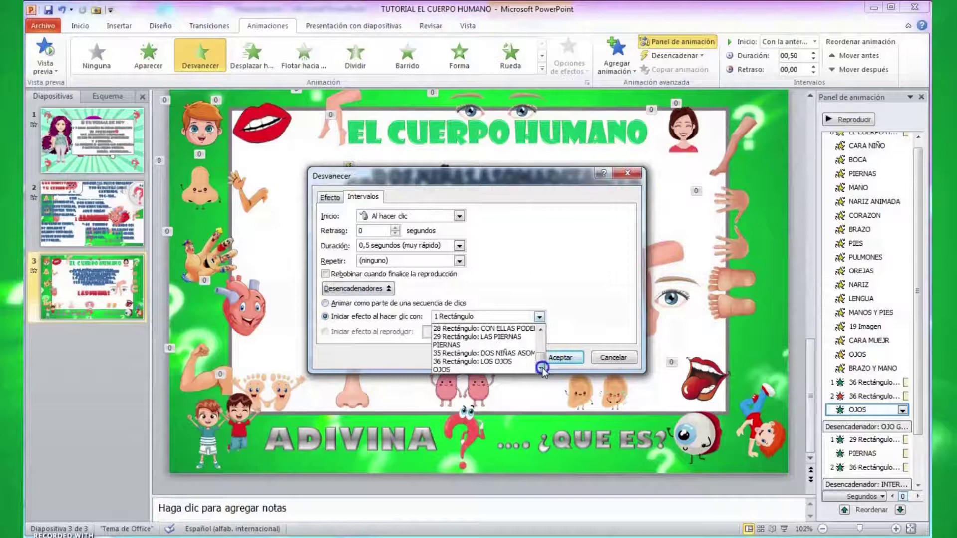
{"action": "left_click", "coordinate": [539, 329]}
{"action": "left_click", "coordinate": [540, 329]}
{"action": "left_click", "coordinate": [481, 337]}
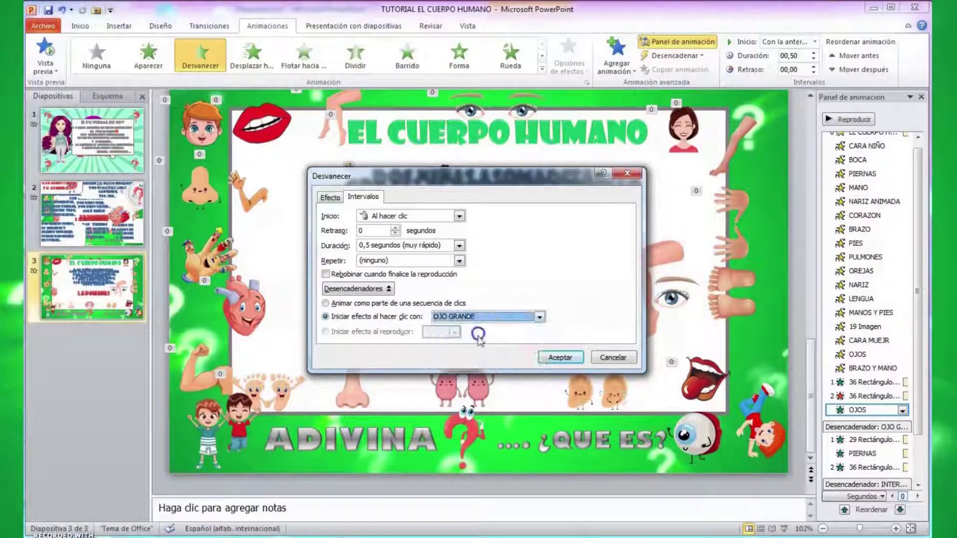
Step: Set the duplicated eyes picture's effect to start Con la anterior and apply the timing settings
{"action": "left_click", "coordinate": [458, 217]}
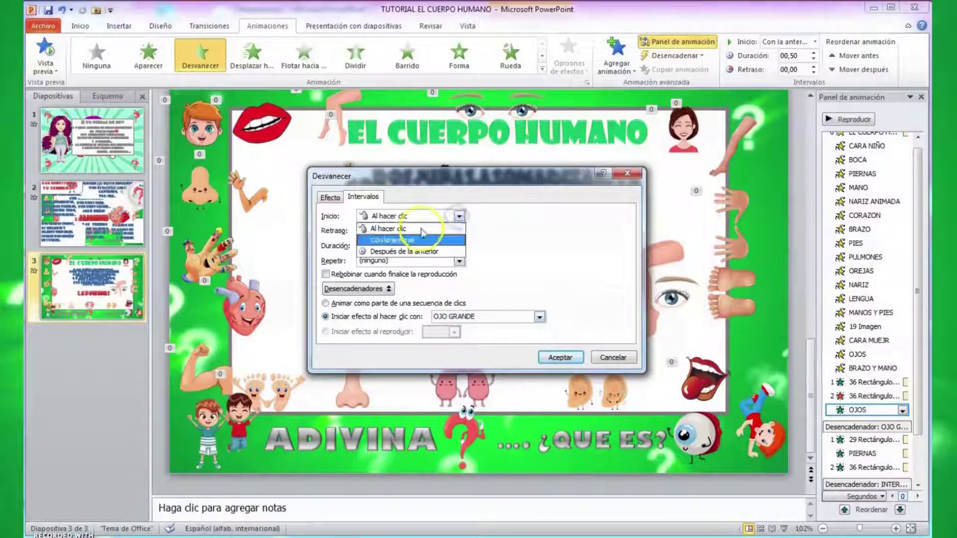
{"action": "left_click", "coordinate": [420, 232]}
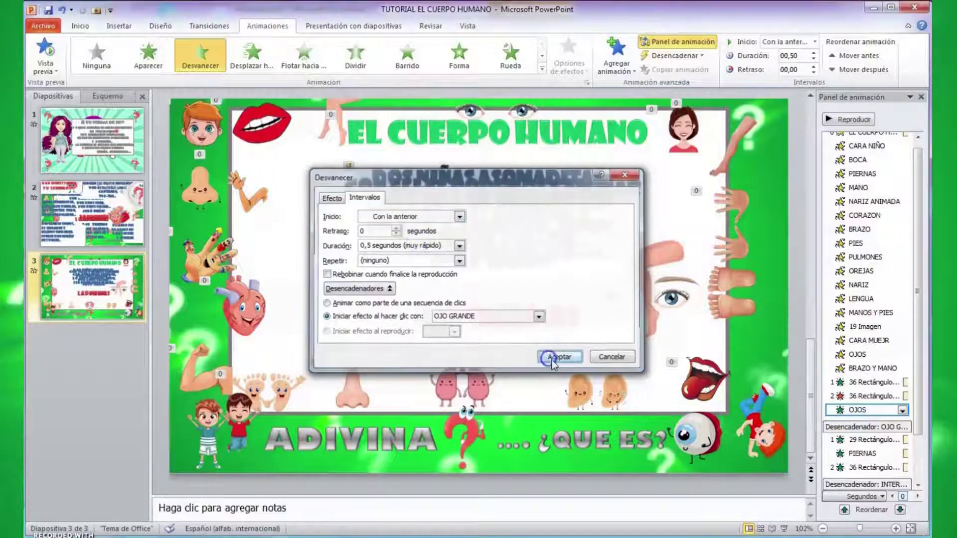
{"action": "left_click", "coordinate": [552, 358]}
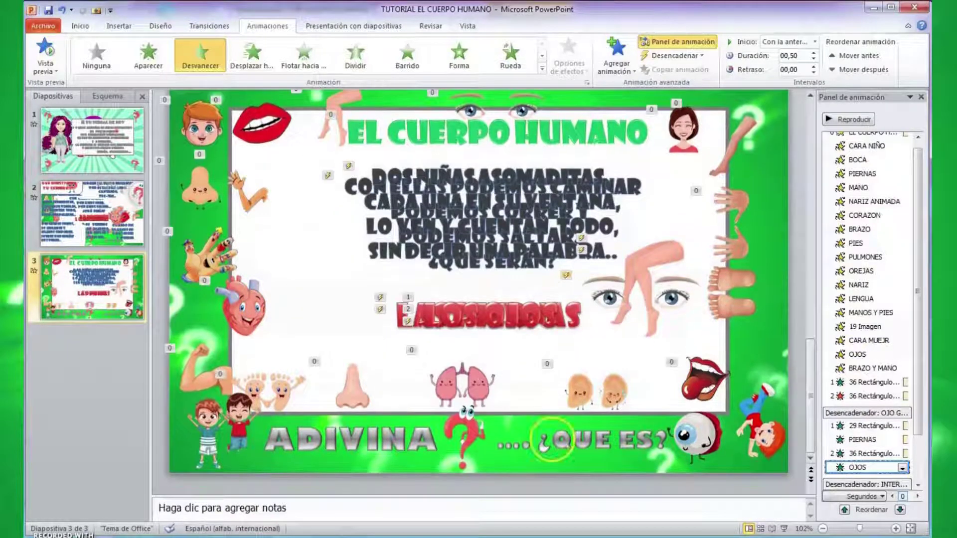
Step: Play the slide show and test the LAS PIERNAS and LOS OJOS riddles using the big eye and question mark, and exit the show
{"action": "left_click", "coordinate": [784, 529]}
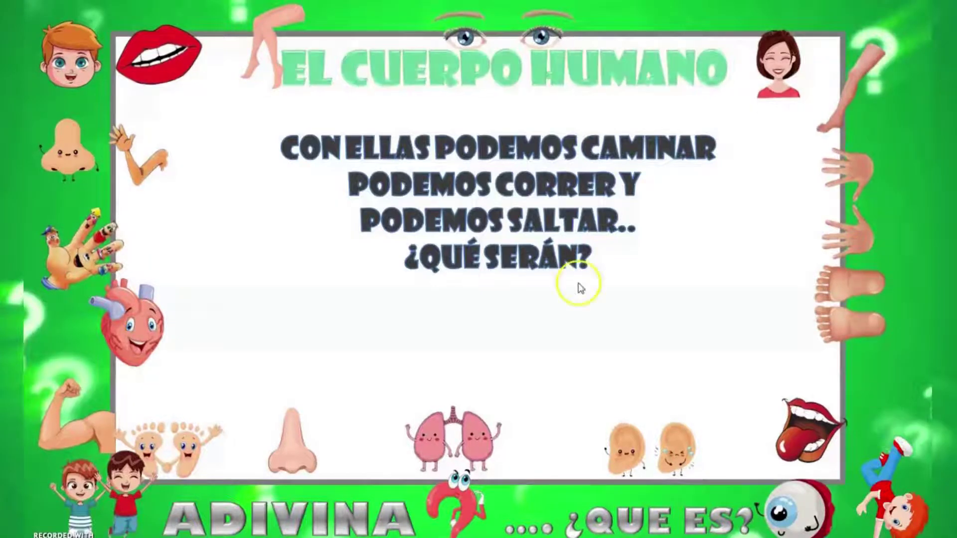
{"action": "left_click", "coordinate": [788, 508]}
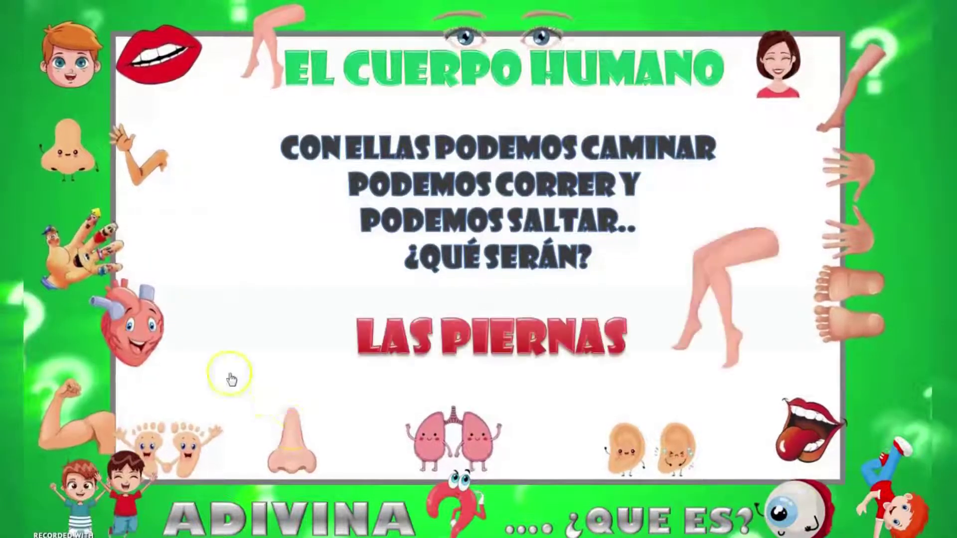
{"action": "left_click", "coordinate": [434, 487]}
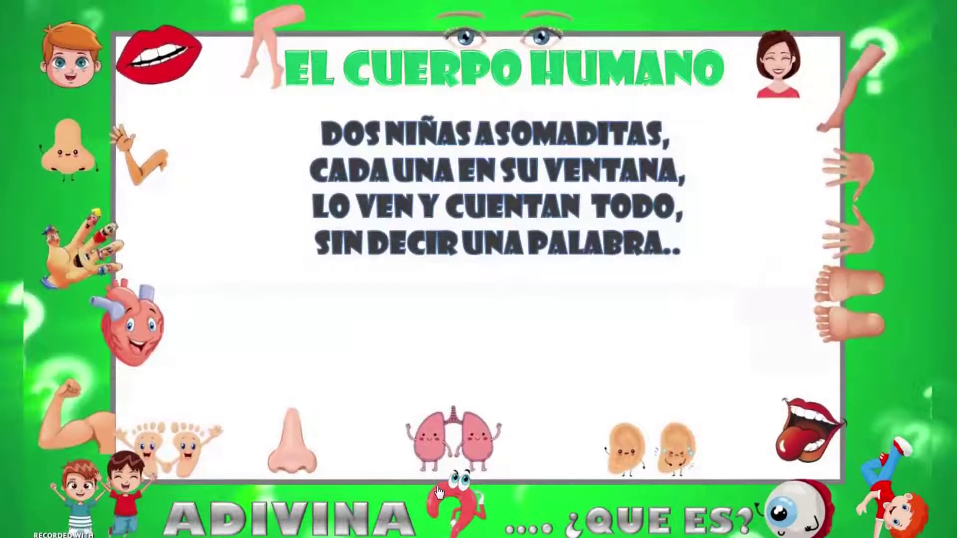
{"action": "left_click", "coordinate": [755, 511]}
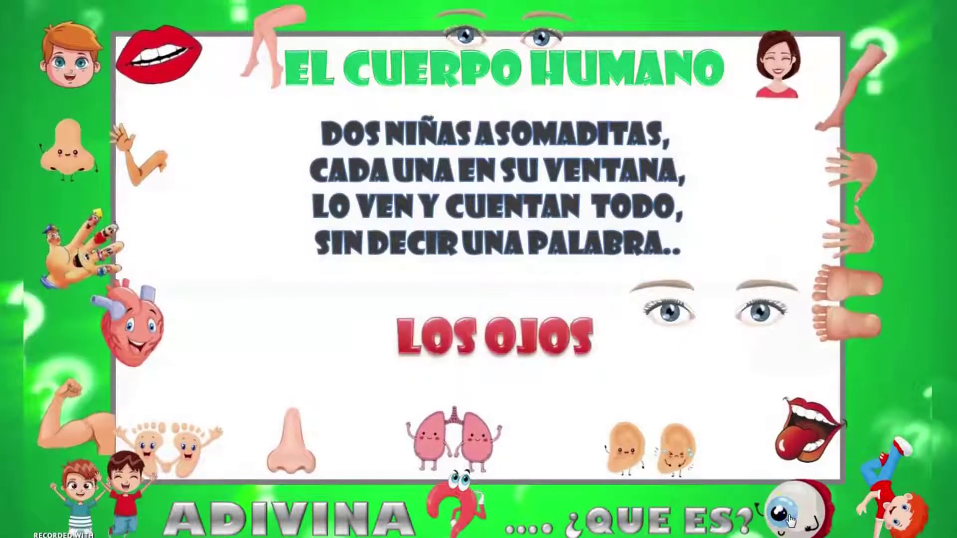
{"action": "left_click", "coordinate": [391, 441]}
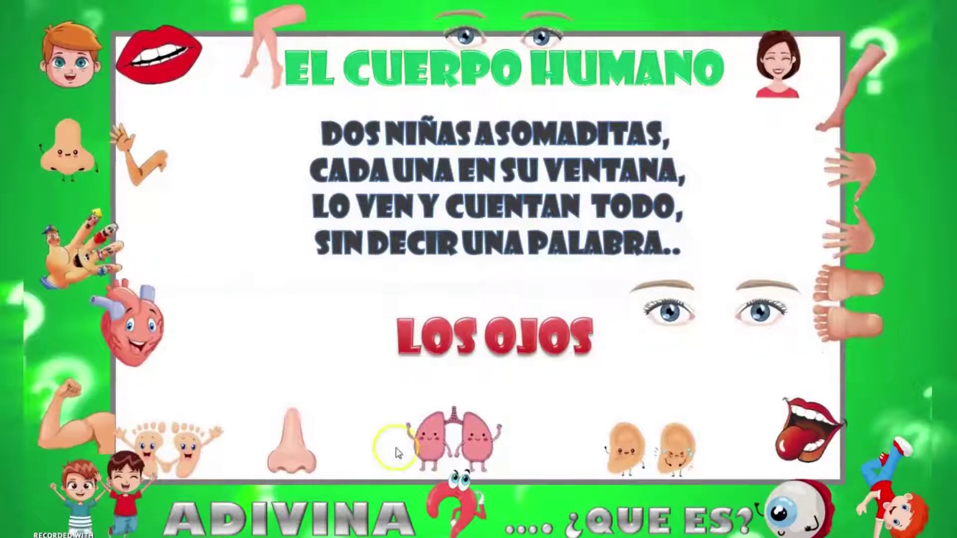
{"action": "key", "text": "Escape"}
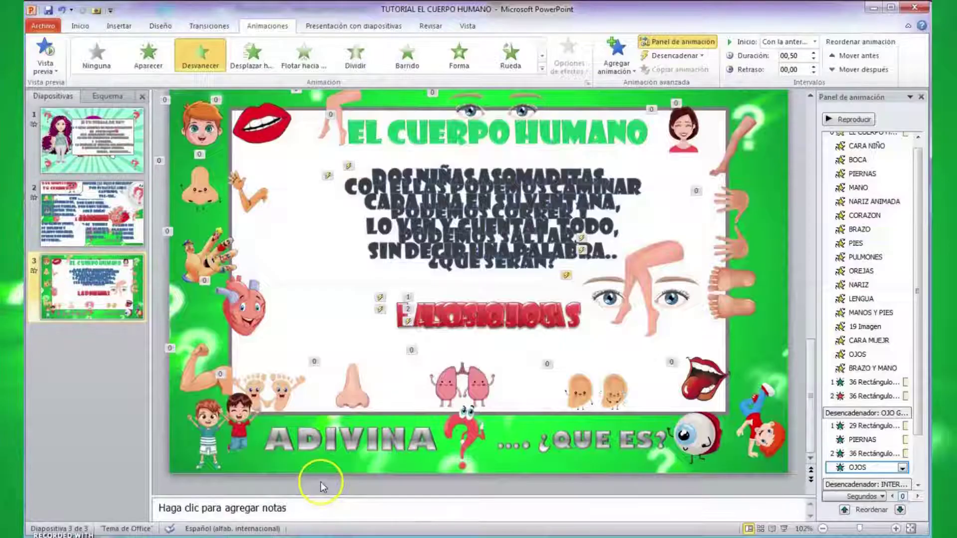
Step: Select the audio icon over the boy's face on slide 2
{"action": "left_click", "coordinate": [493, 242]}
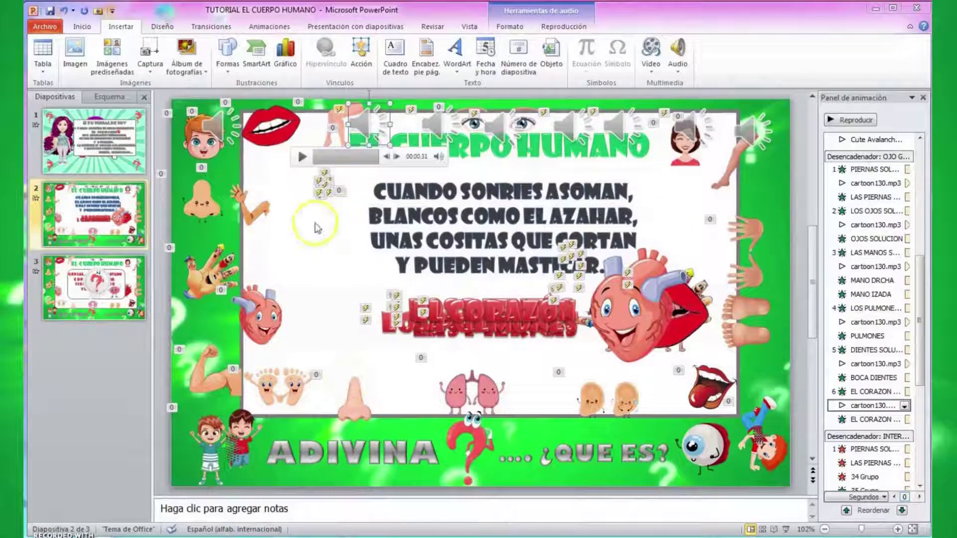
{"action": "left_click", "coordinate": [214, 124]}
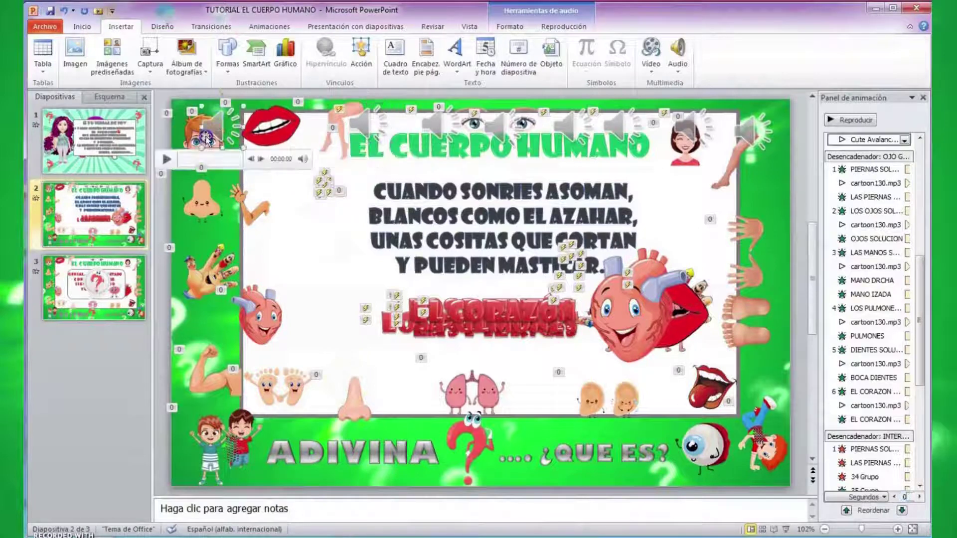